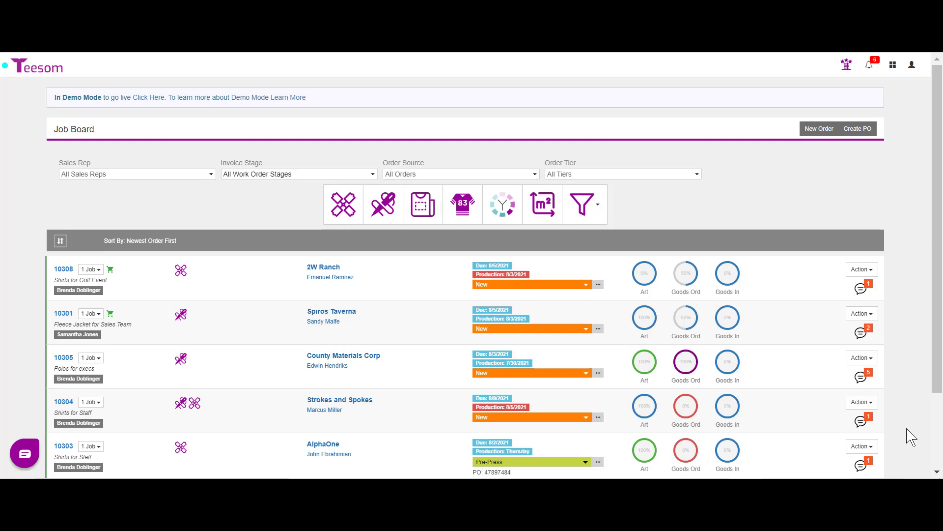
Step: Go to Users > User List from the grid menu to see the company's users
click(894, 66)
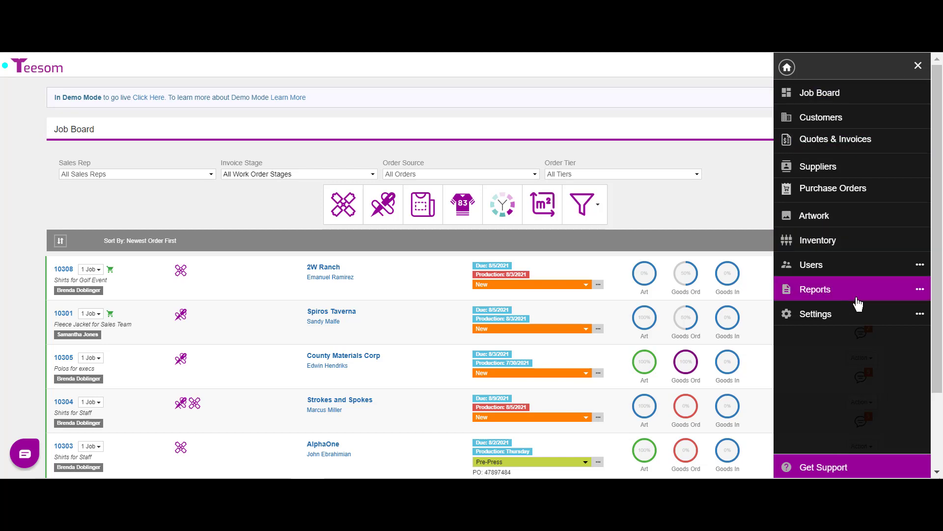
click(848, 268)
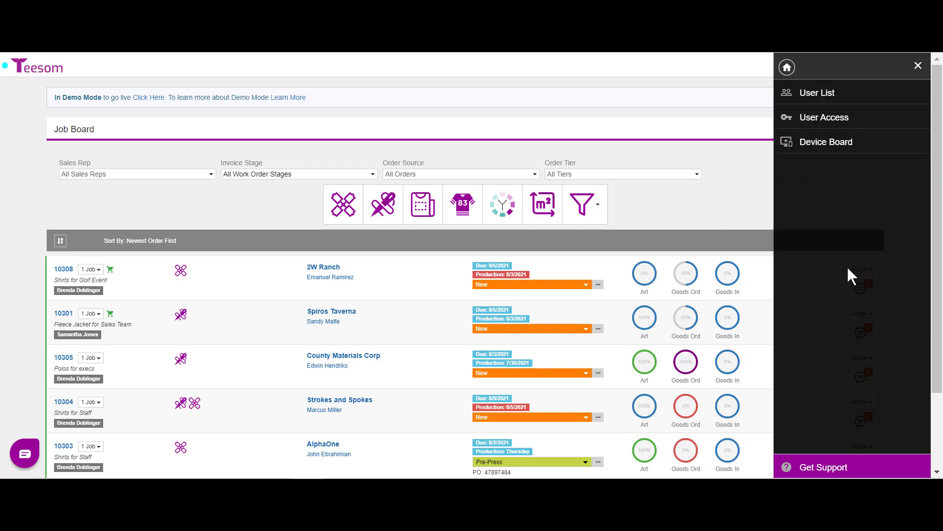
click(832, 96)
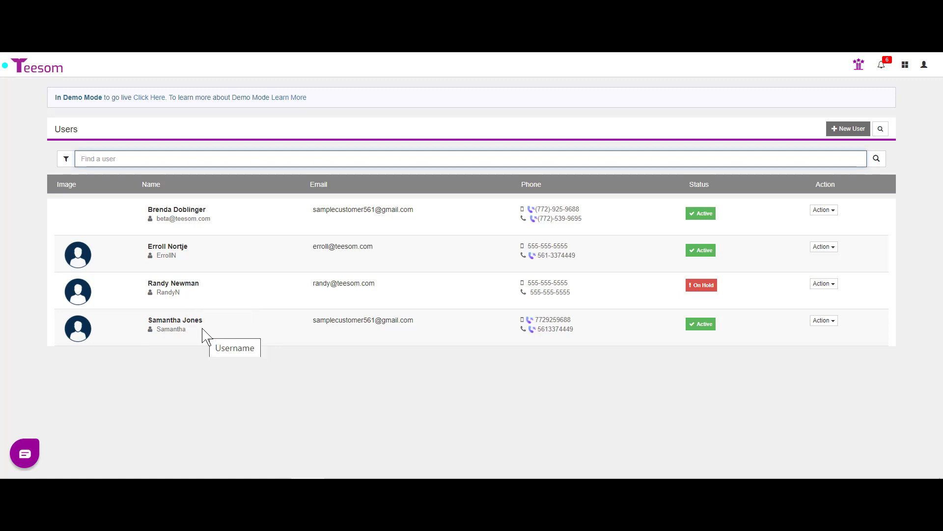
Step: Set the fourth user's status to On Hold and save
click(825, 320)
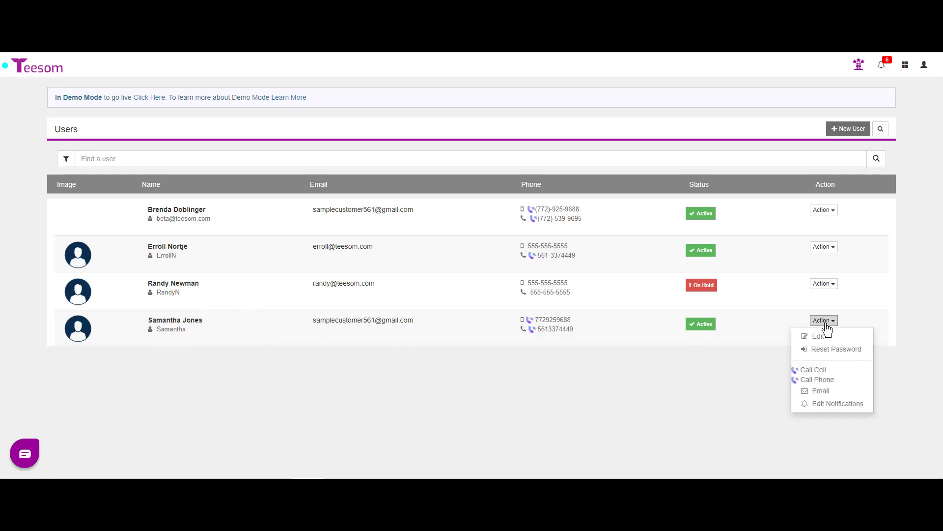
click(832, 337)
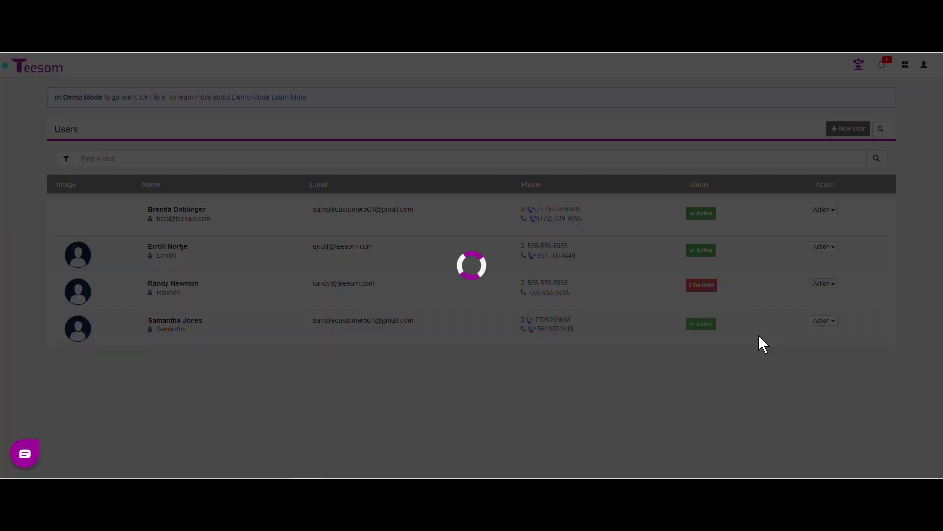
click(267, 154)
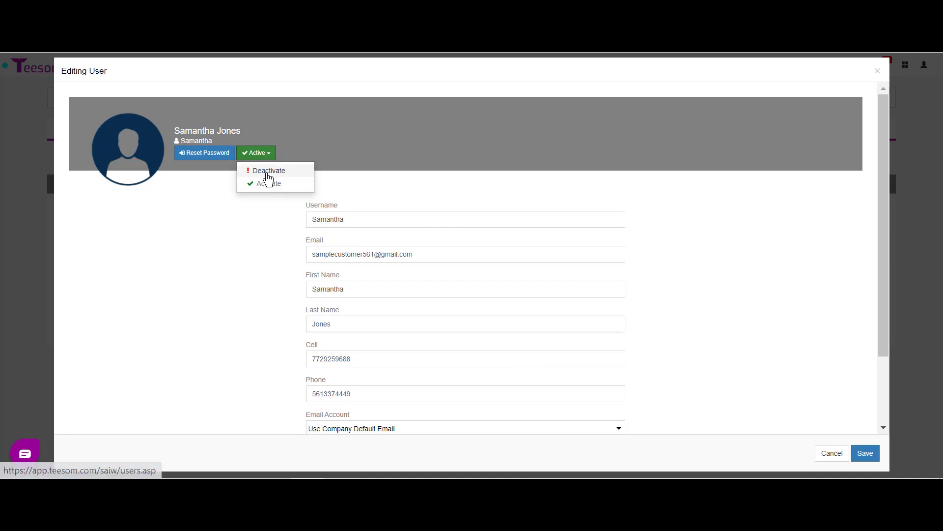
click(265, 172)
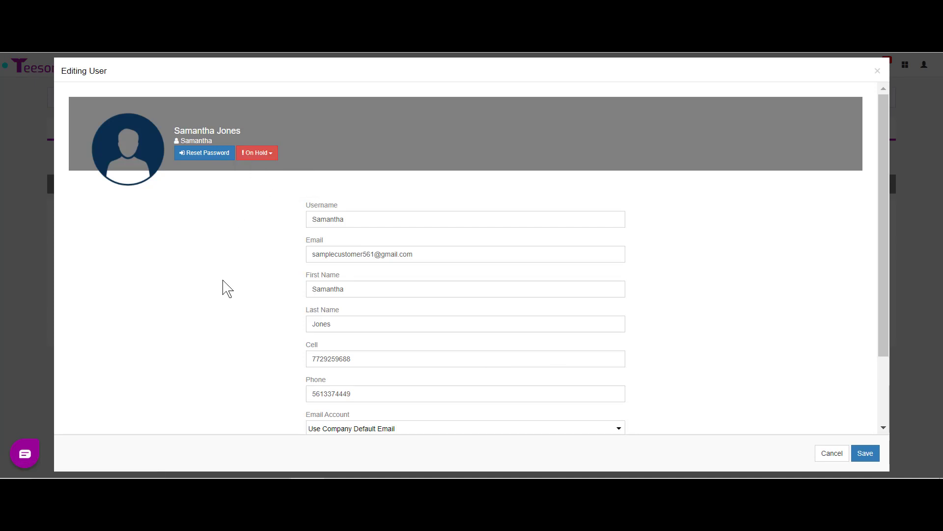
click(866, 455)
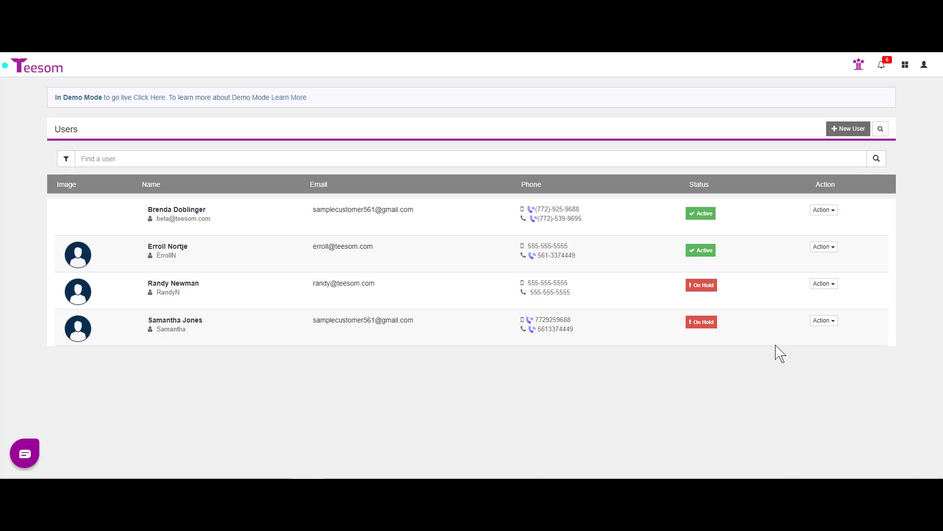
Step: Reactivate the on-hold third user by setting status to Active and saving
click(824, 284)
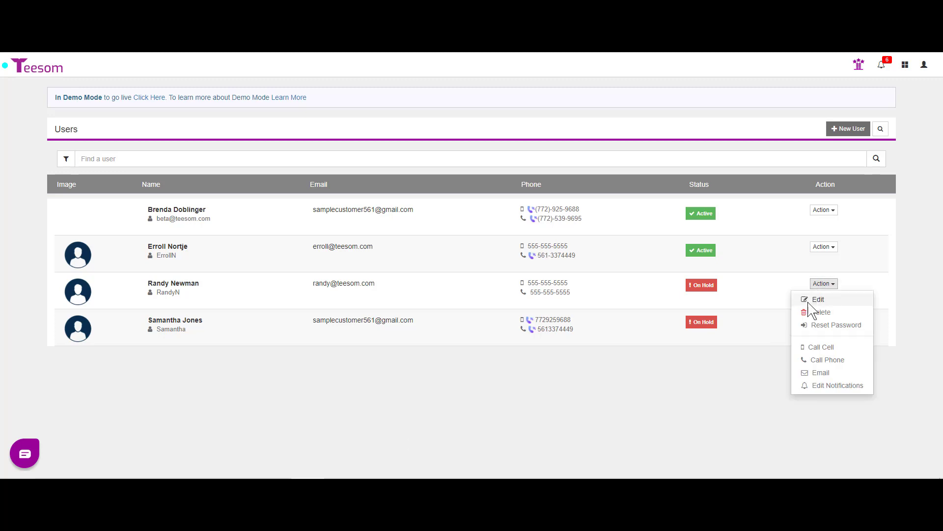
click(818, 301)
click(272, 154)
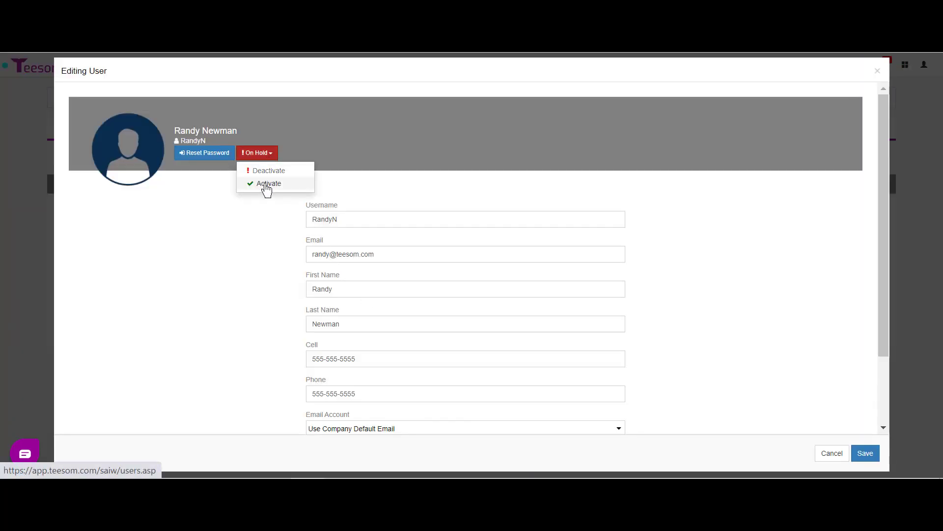
click(266, 184)
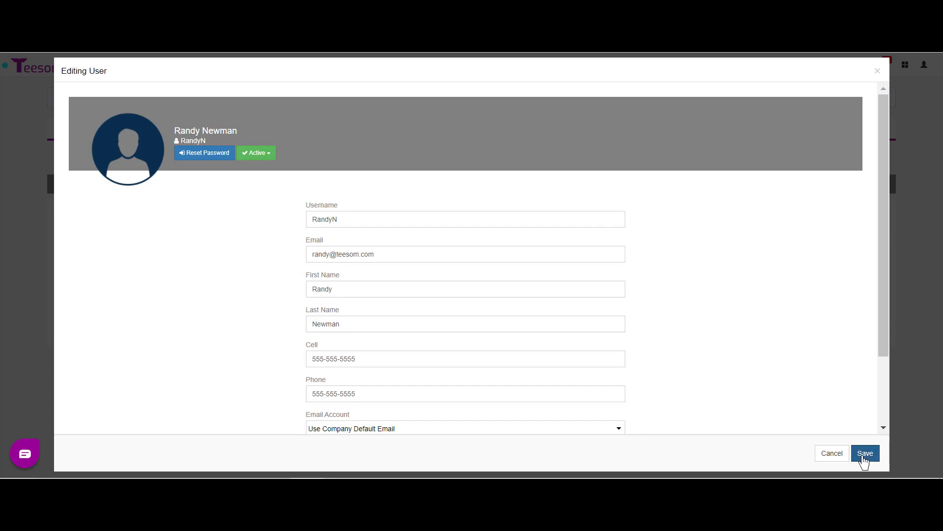
click(865, 453)
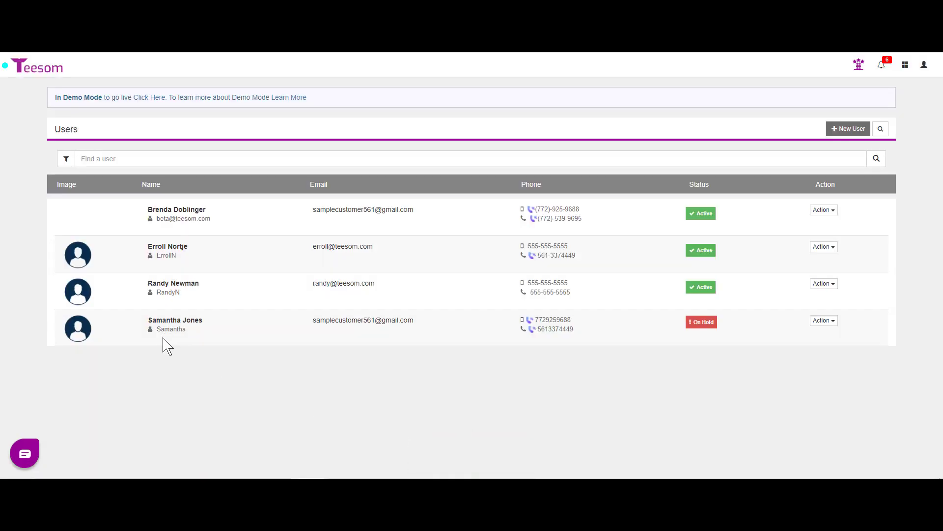
click(821, 247)
click(818, 262)
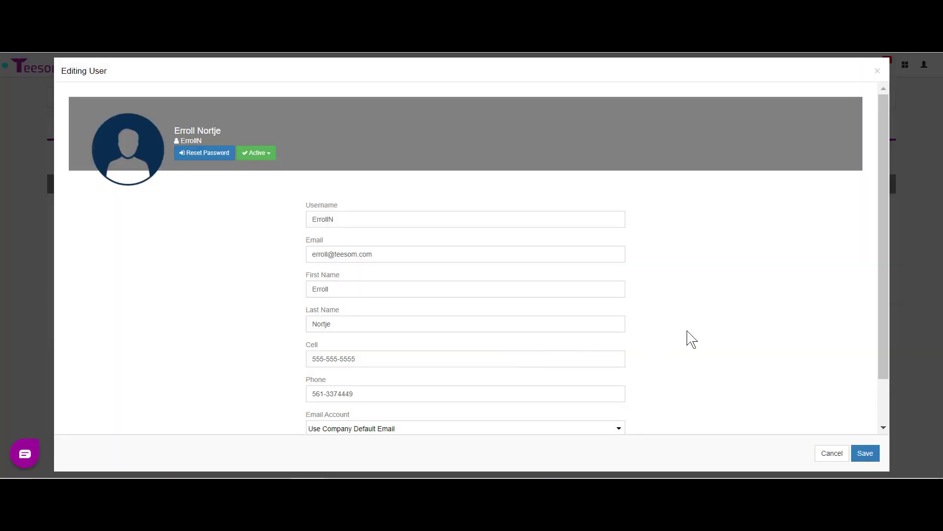
scroll(685, 329, down, 1)
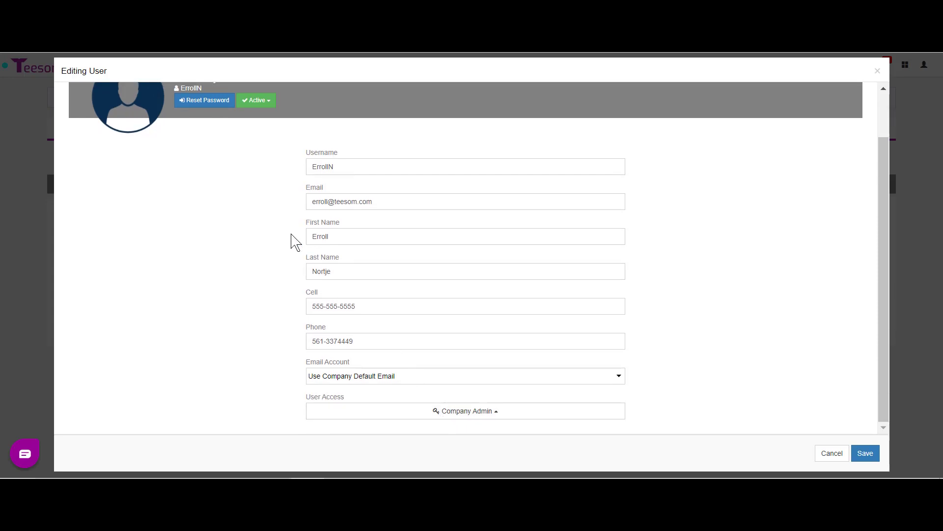
click(256, 102)
click(259, 127)
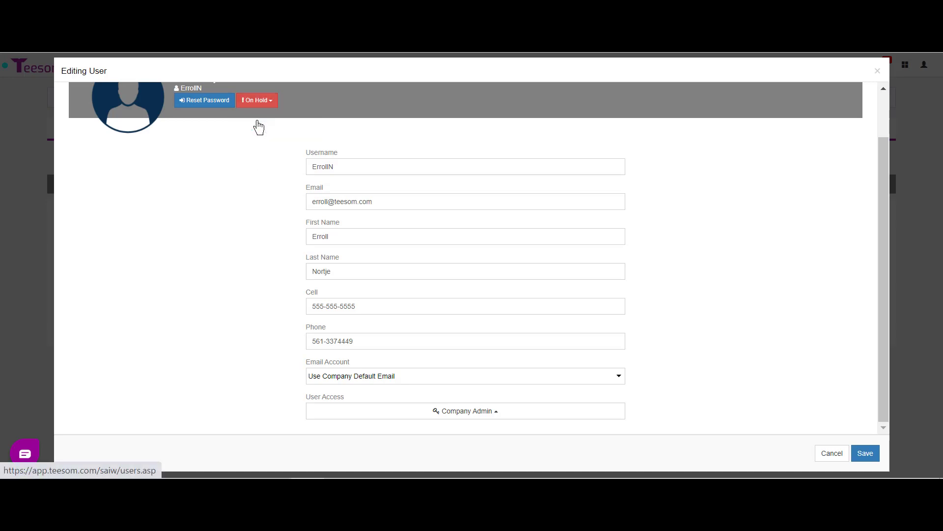
click(867, 452)
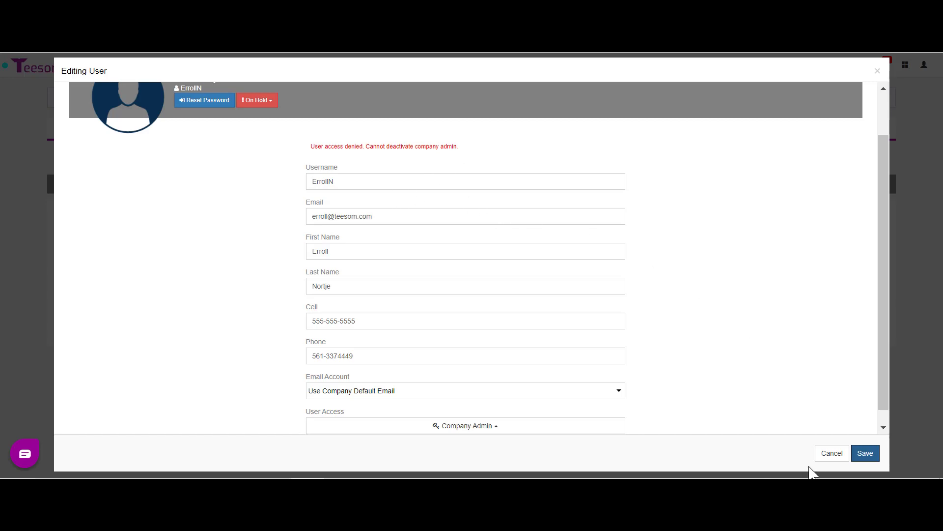
click(833, 452)
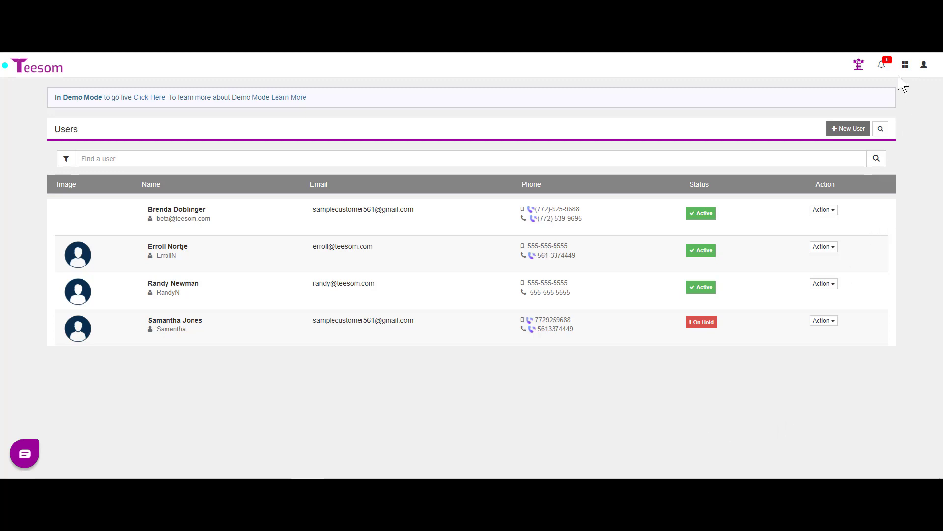
Step: Load the Production Manager group's permissions on the Users > User Access page
click(907, 65)
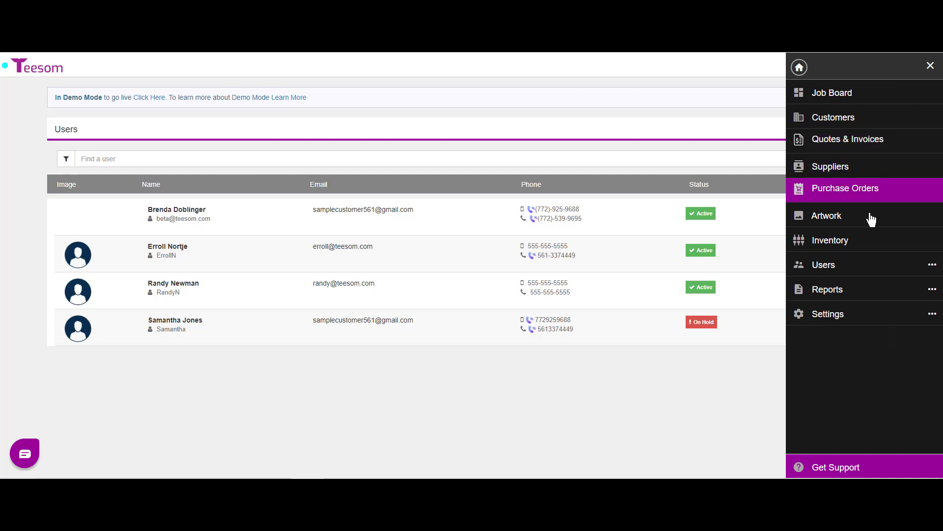
click(848, 268)
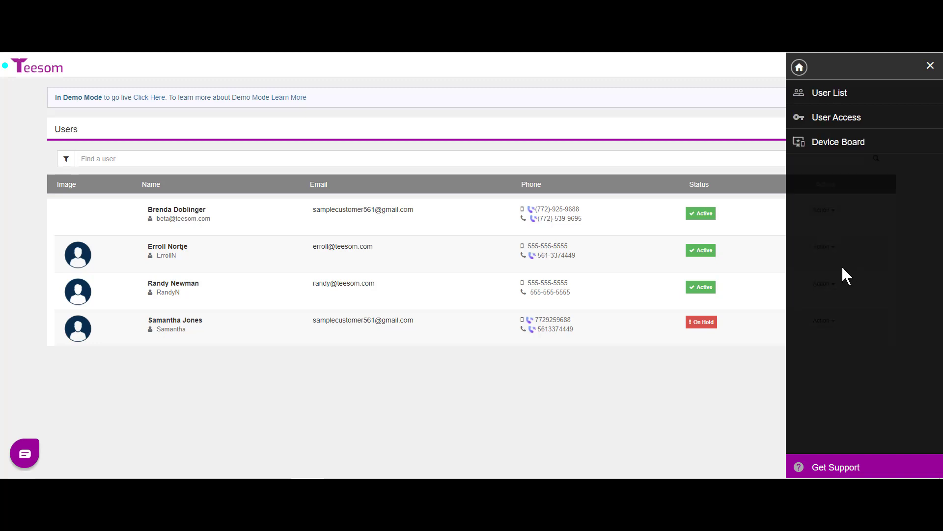
click(835, 120)
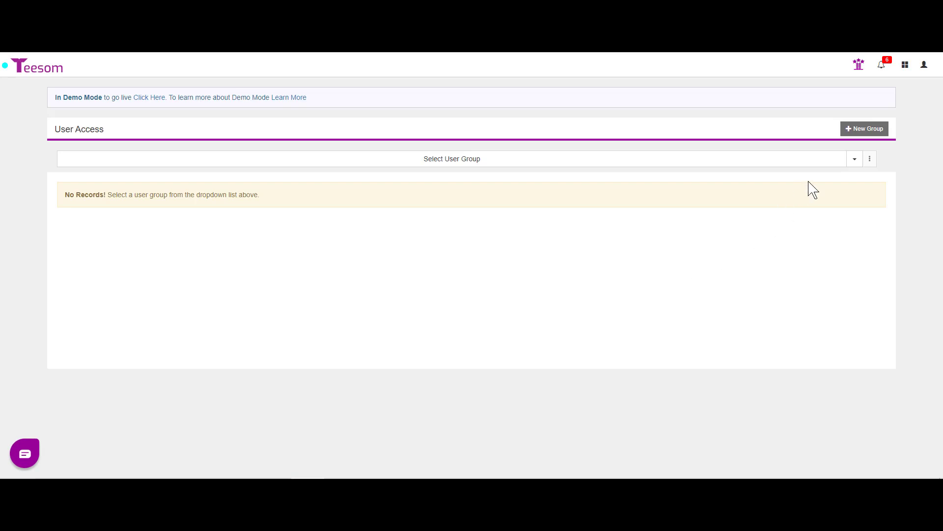
click(855, 165)
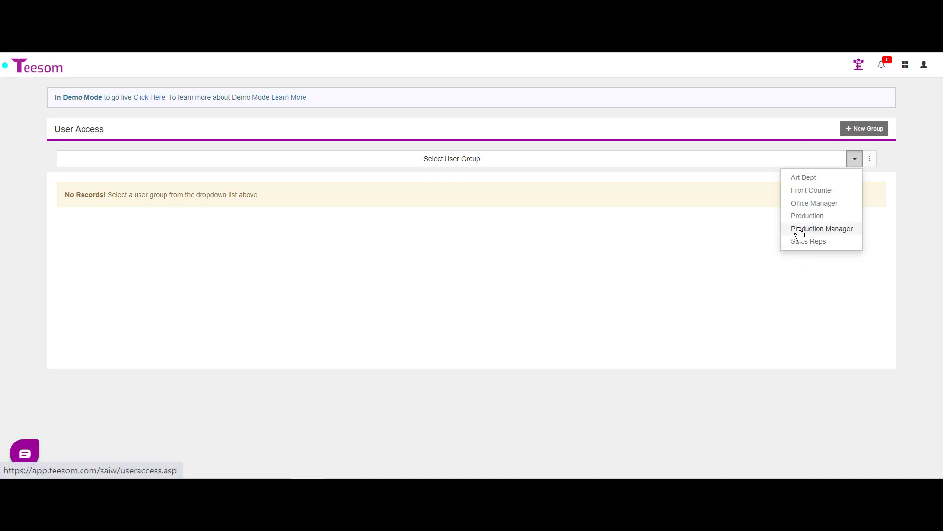
click(800, 231)
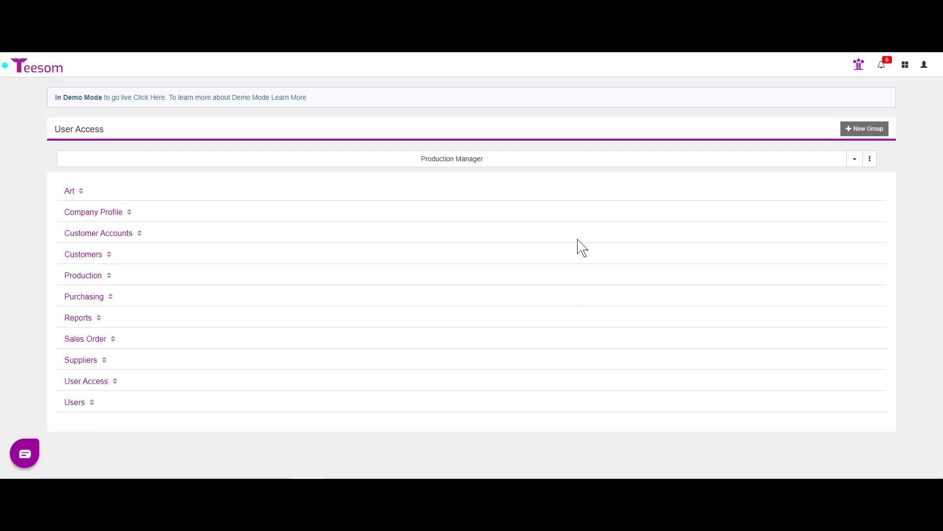
Step: Review Production Manager's Art, Company Profile and Customer Accounts permissions, then begin a New Group
mouse_move(442, 165)
click(69, 191)
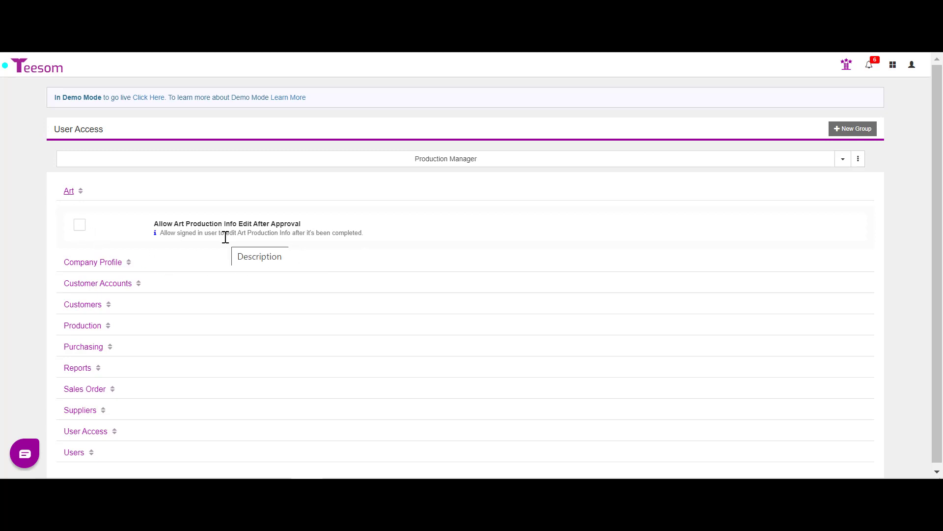
click(100, 266)
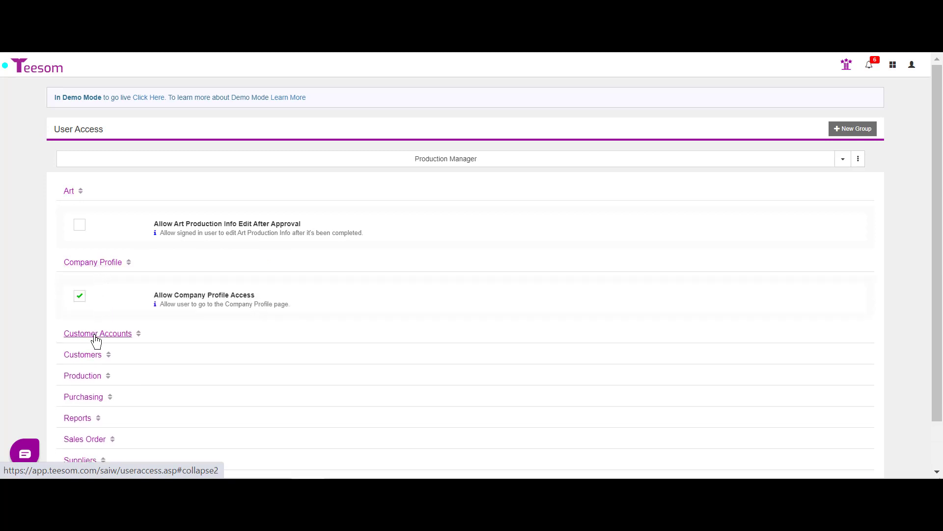
click(95, 335)
scroll(435, 318, down, 5)
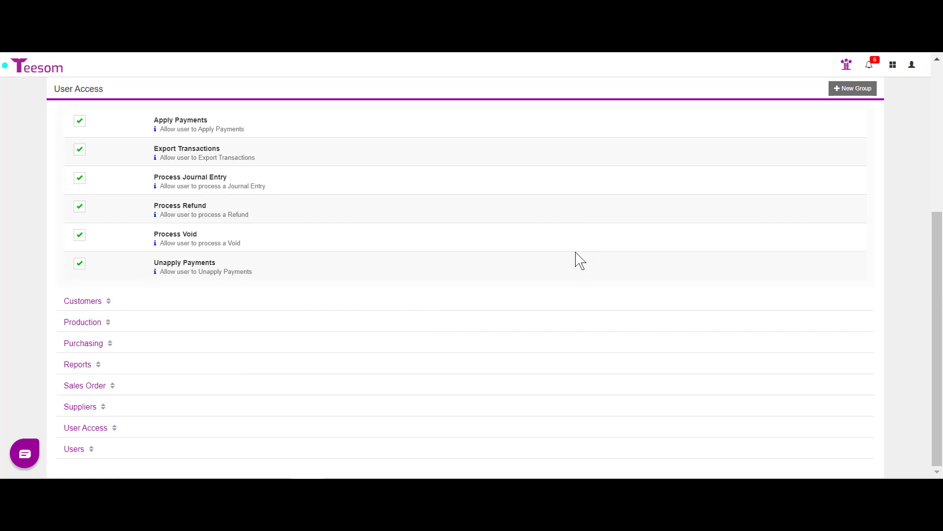
scroll(579, 260, up, 5)
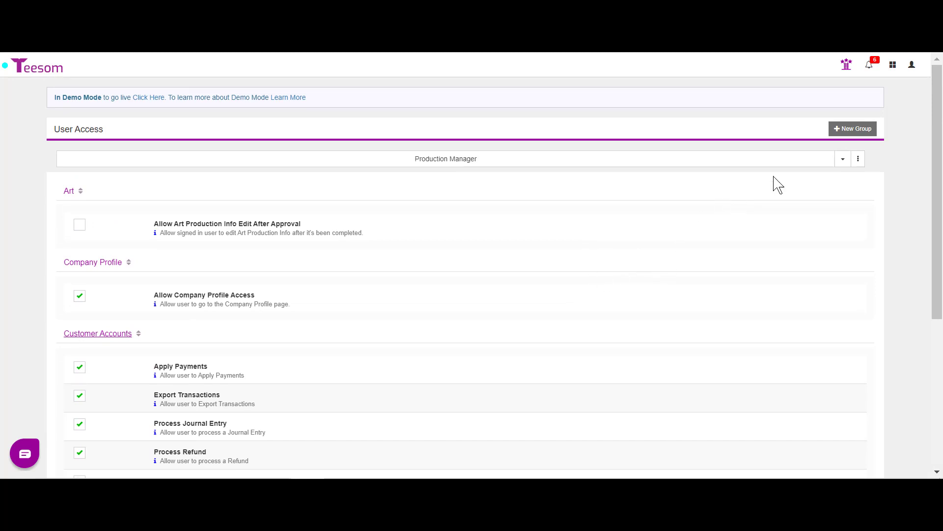
click(858, 128)
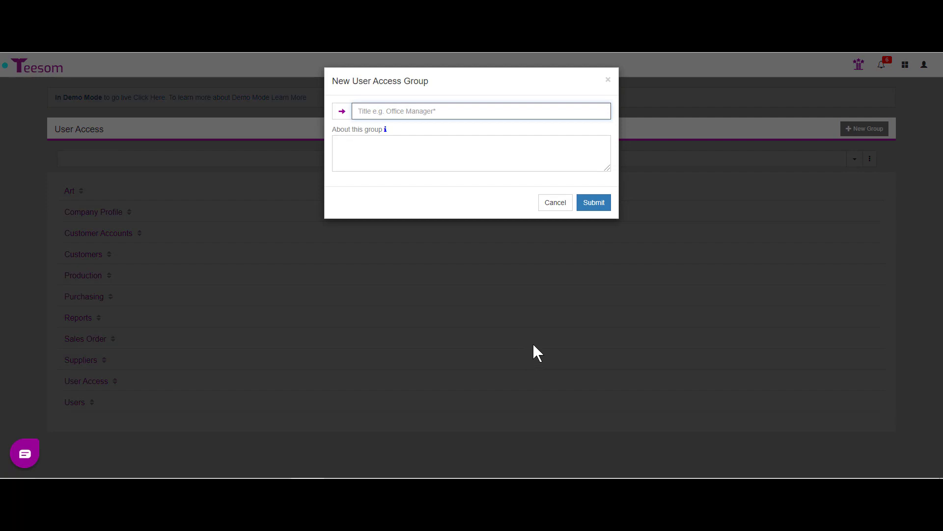
Step: Create the Ship/Receive group, described as production and shipping/receiving only, with no sales, purchasing or art
text(Shipp)
click(415, 144)
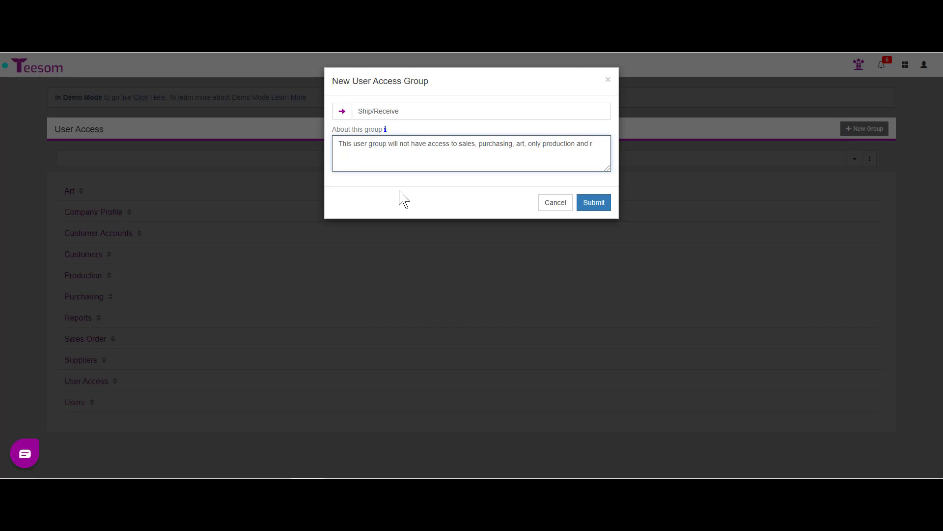
text(ping and receiving.)
click(594, 203)
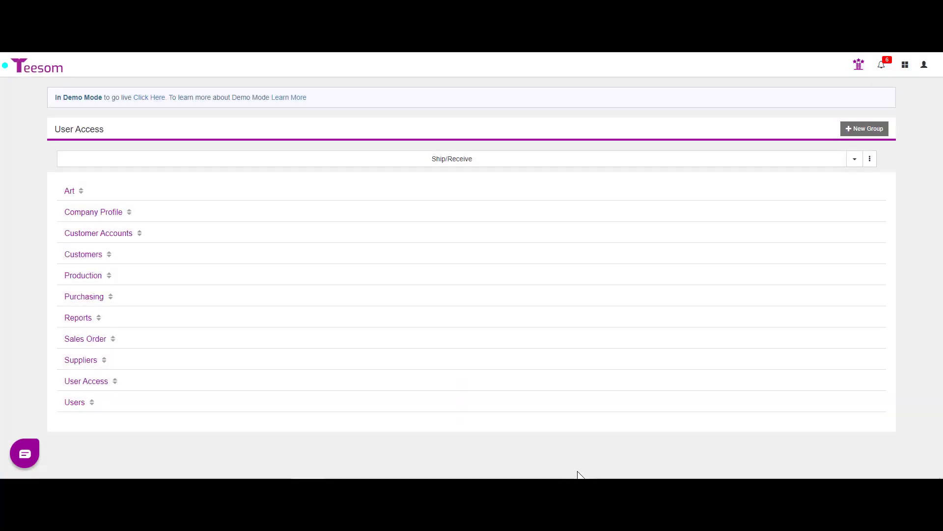
Step: Uncheck Allow Company Profile Access for Ship/Receive and expand its Customer Accounts permissions
mouse_move(422, 170)
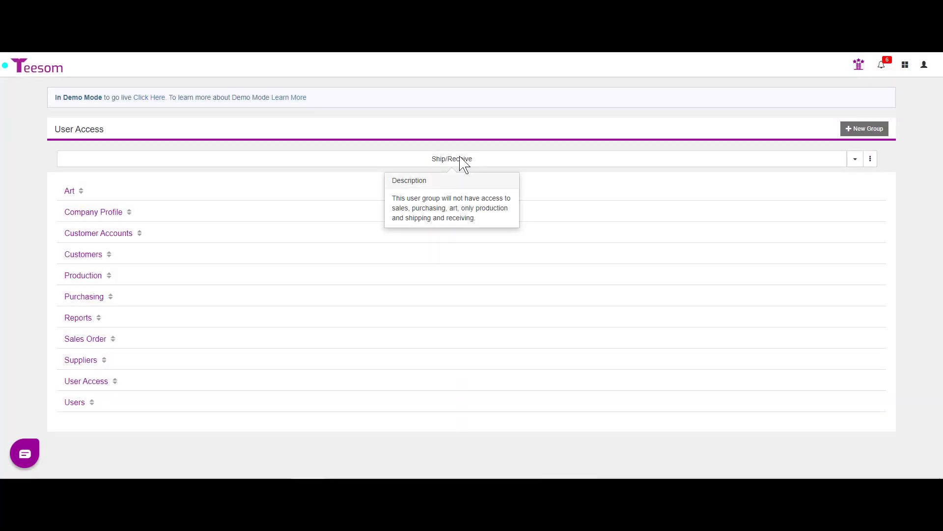
click(68, 191)
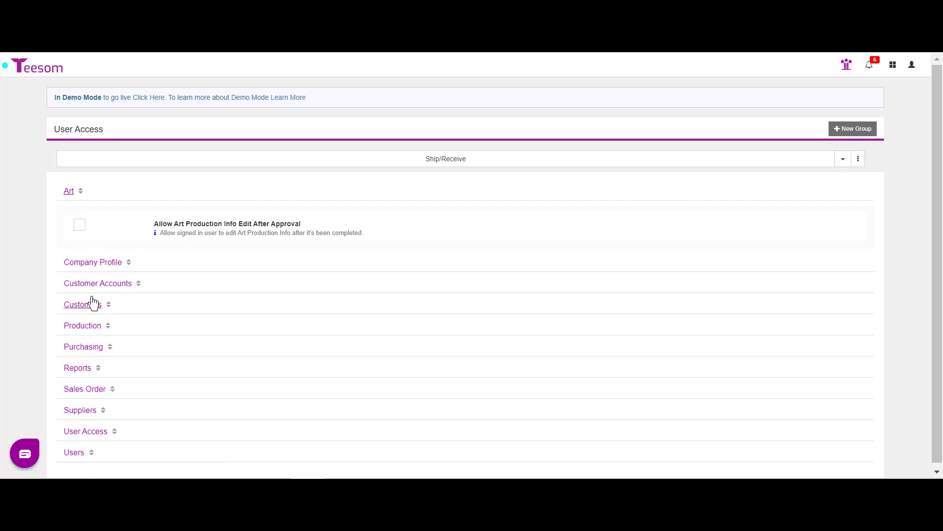
click(89, 264)
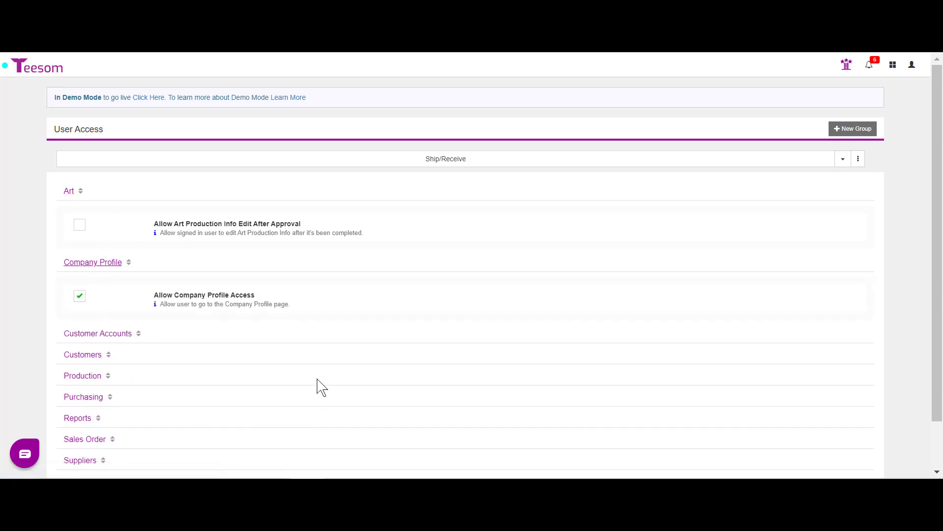
click(912, 65)
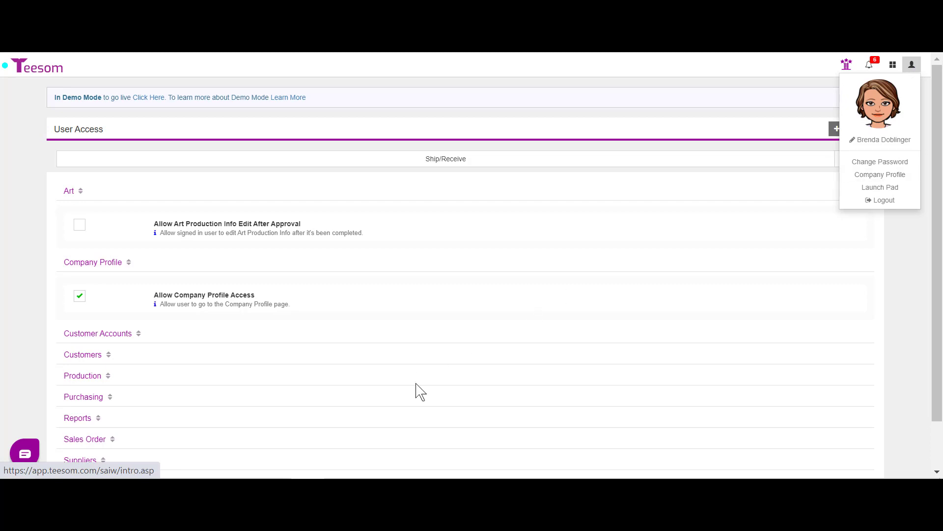
click(80, 297)
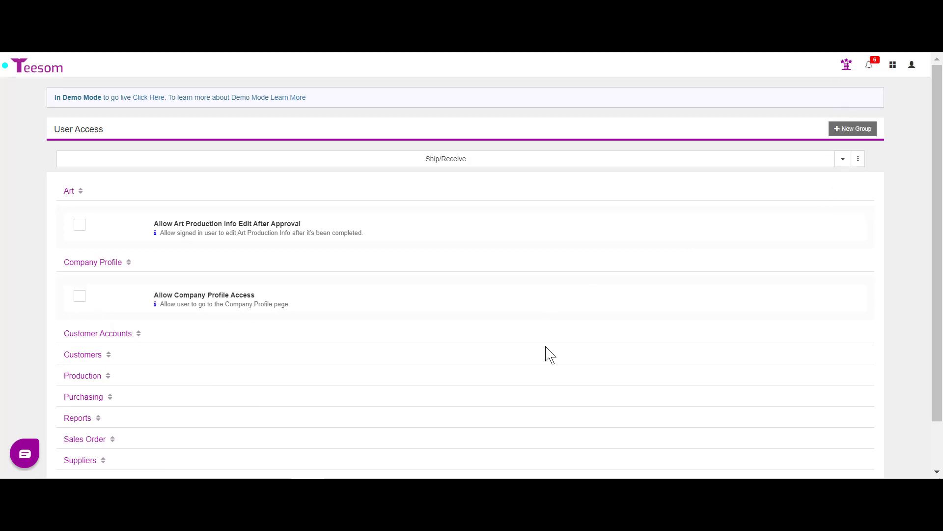
click(93, 335)
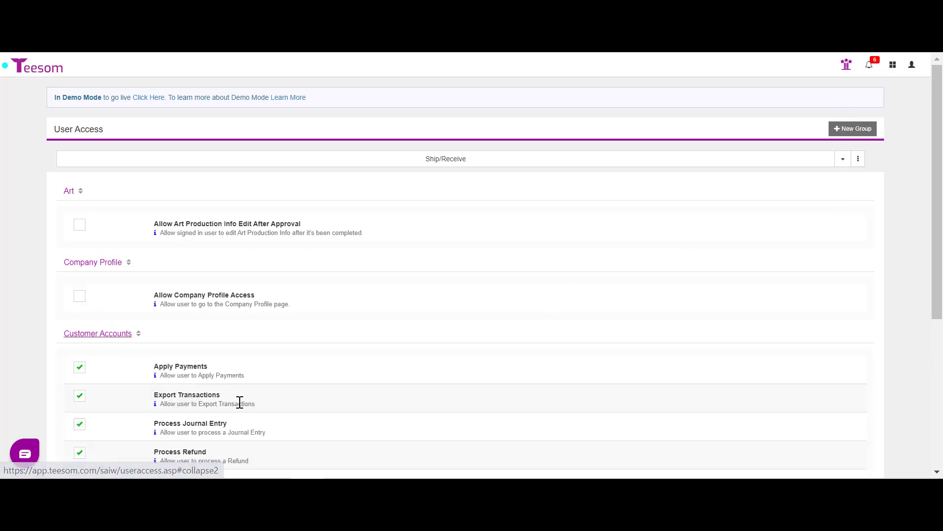
click(108, 263)
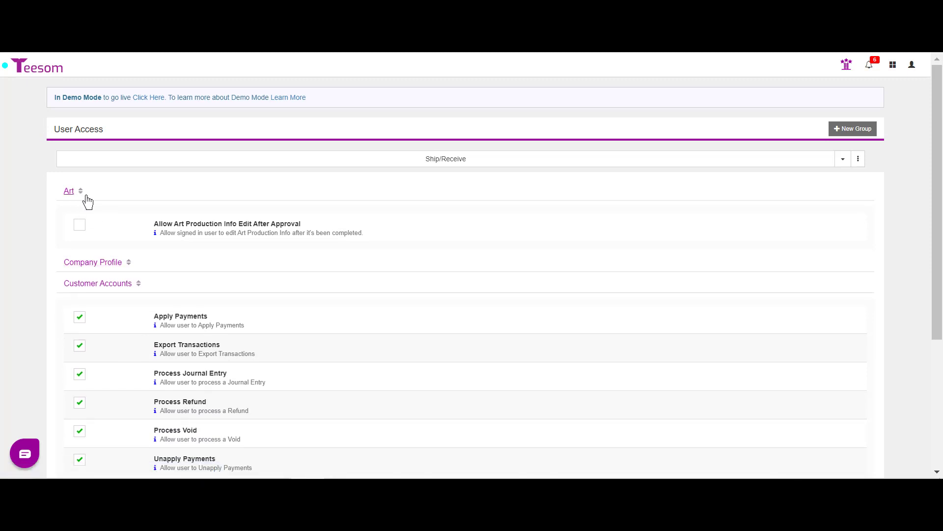
click(77, 192)
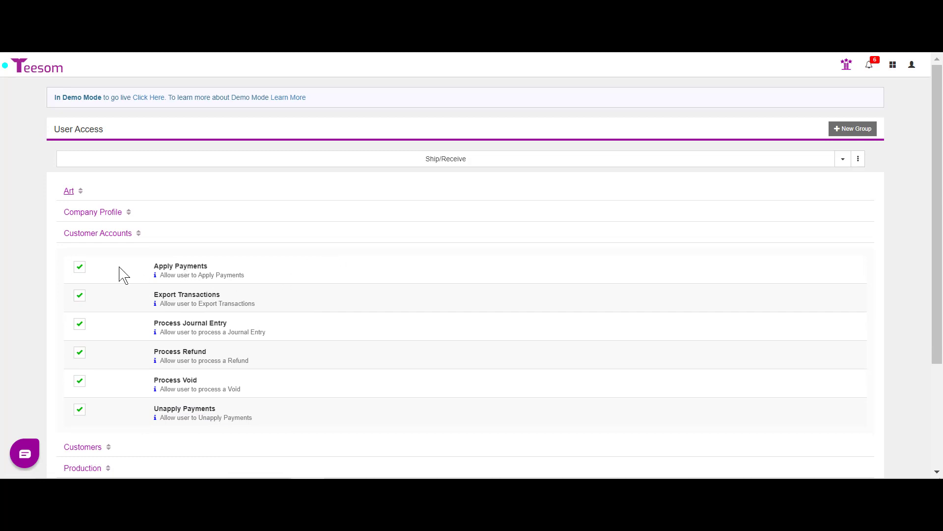
Step: Revoke all six Customer Accounts permissions, from Apply Payments through Unapply Payments
click(80, 268)
click(79, 296)
click(79, 325)
click(81, 355)
click(79, 382)
click(80, 411)
click(121, 234)
Step: Revoke all eight Customers permissions, from Change Account Number through Editing Customer's Terms
click(87, 256)
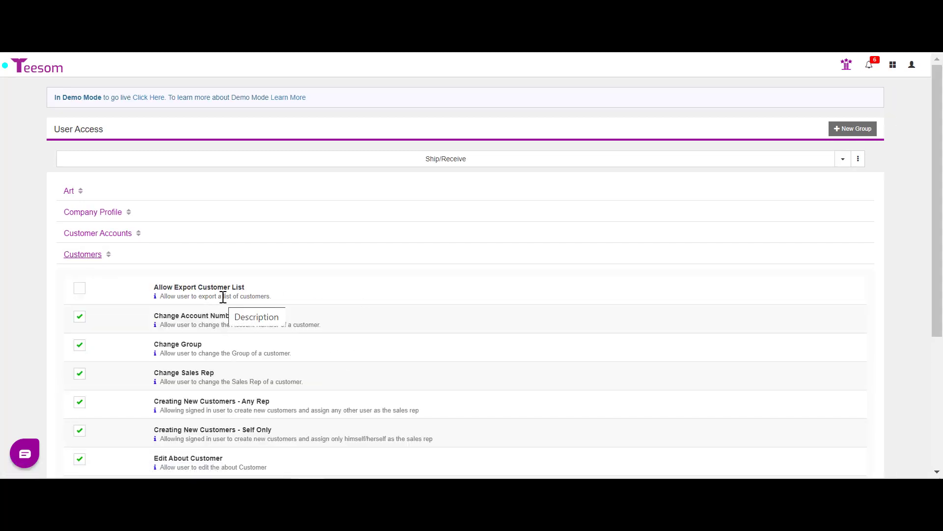
click(79, 318)
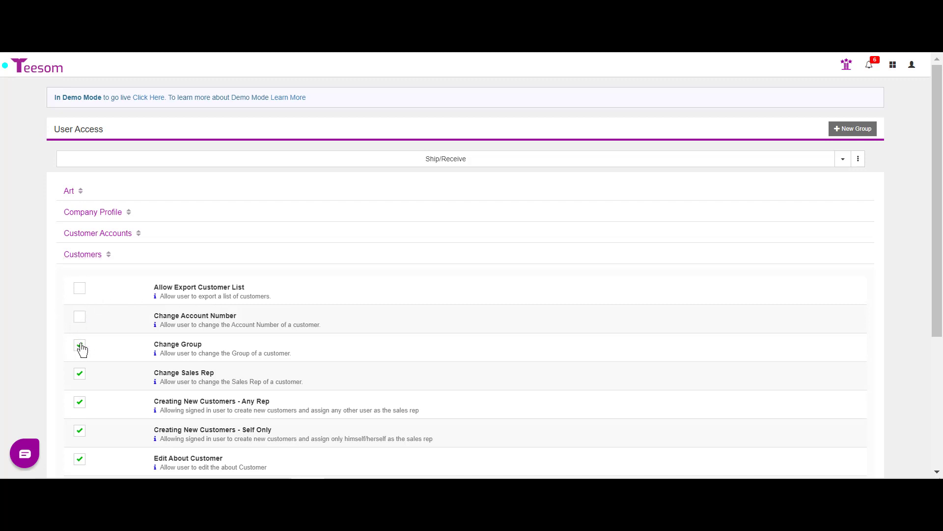
click(80, 347)
click(80, 375)
click(80, 404)
scroll(120, 412, down, 3)
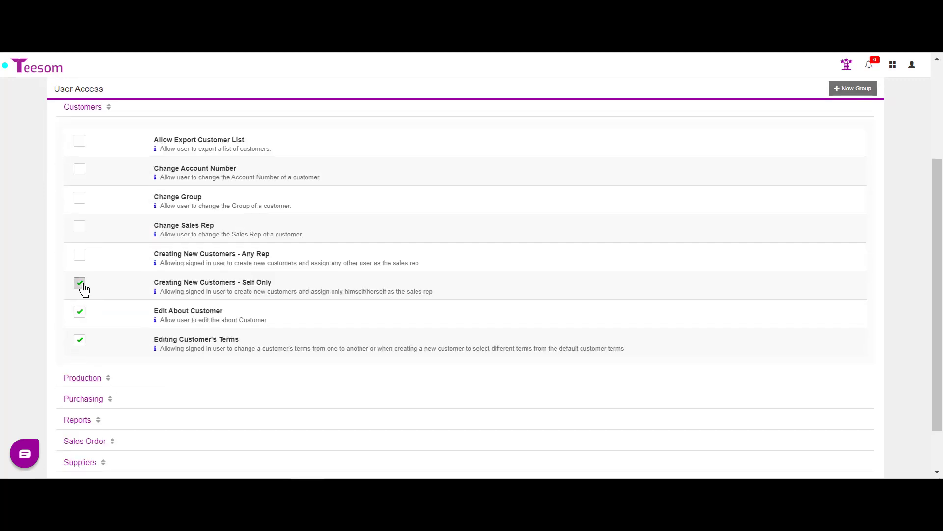
click(80, 285)
click(80, 313)
click(77, 346)
scroll(97, 372, down, 1)
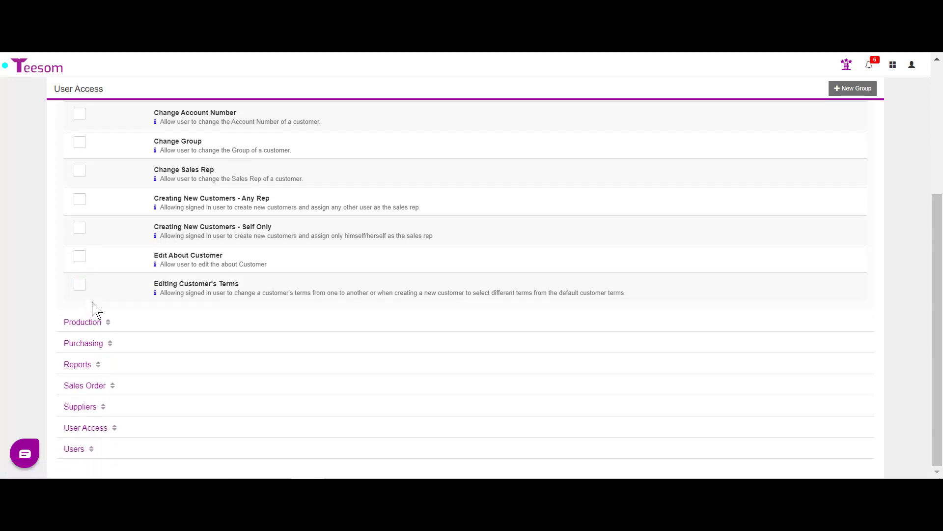
scroll(103, 280, up, 4)
click(94, 256)
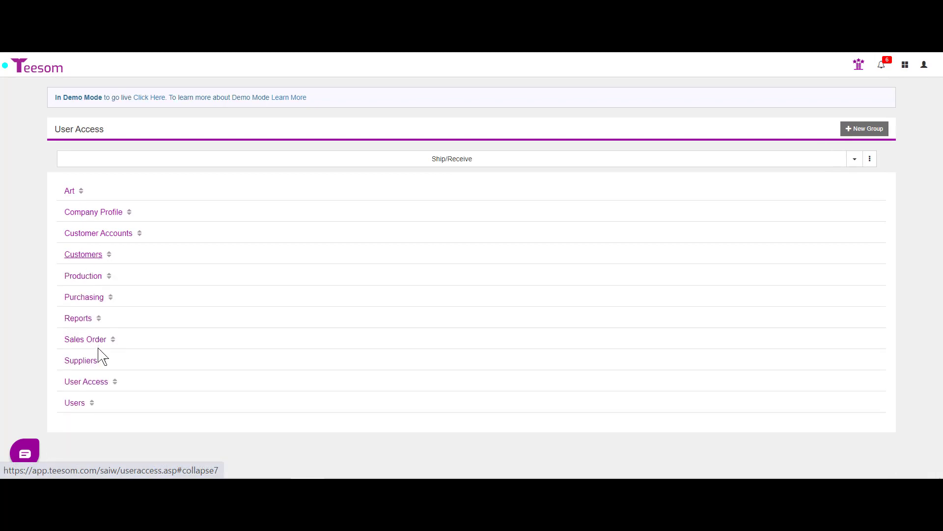
Step: Uncheck Allow Self Approve and all seven date-change Production permissions, leaving only Change Stage
click(88, 277)
scroll(181, 266, down, 1)
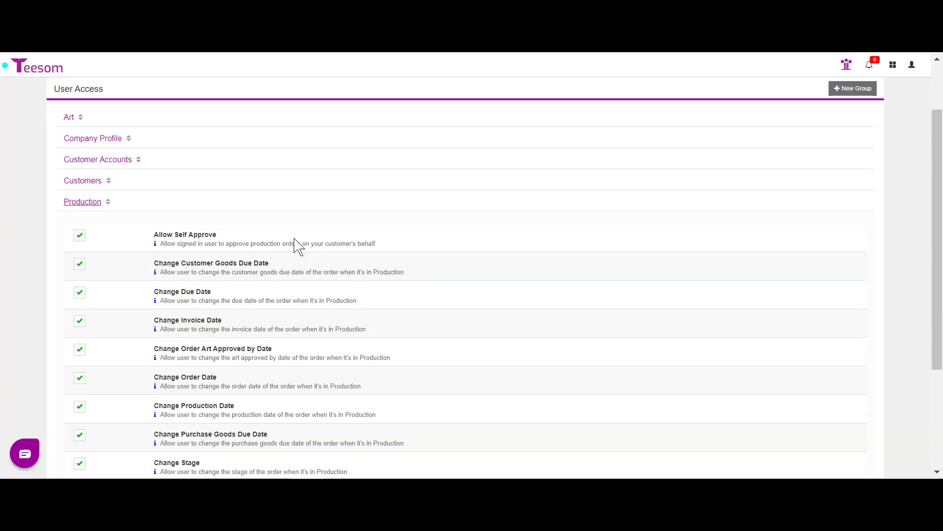
click(79, 235)
click(80, 264)
click(79, 293)
click(80, 350)
click(79, 380)
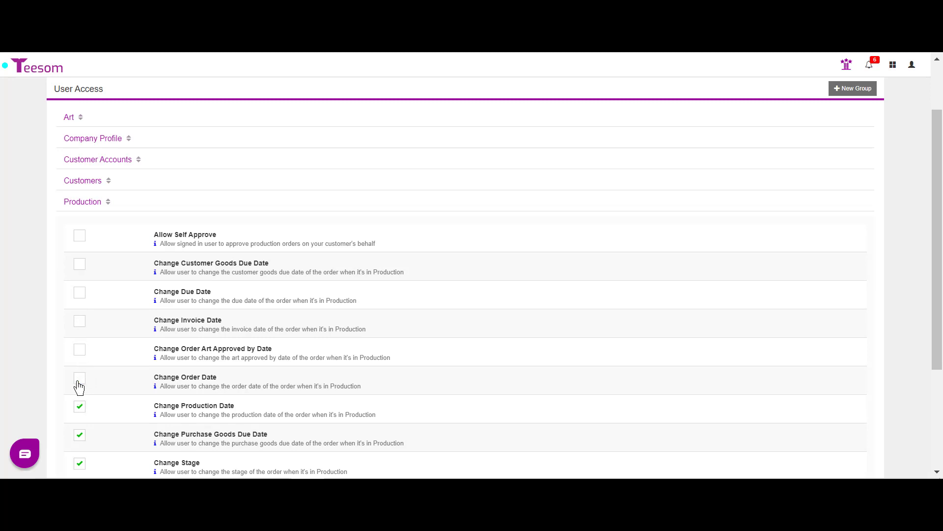
click(80, 411)
scroll(126, 403, down, 3)
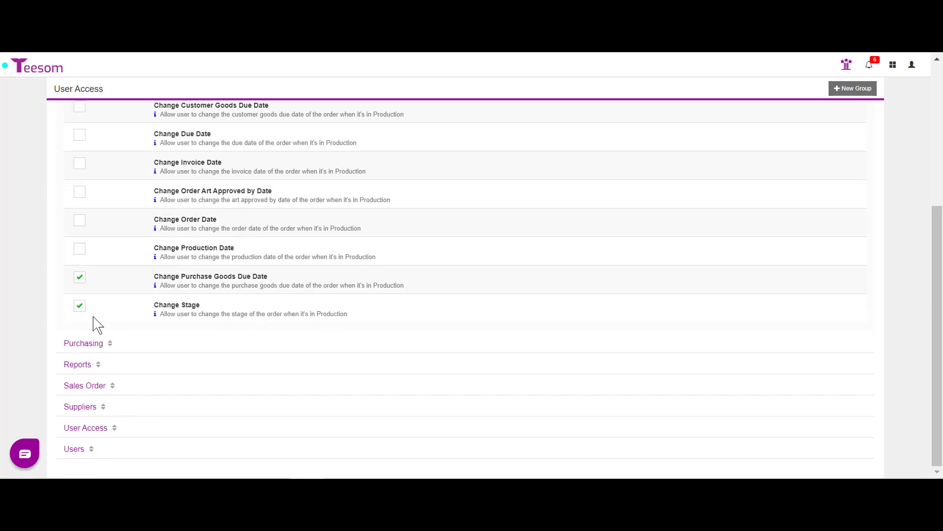
click(80, 278)
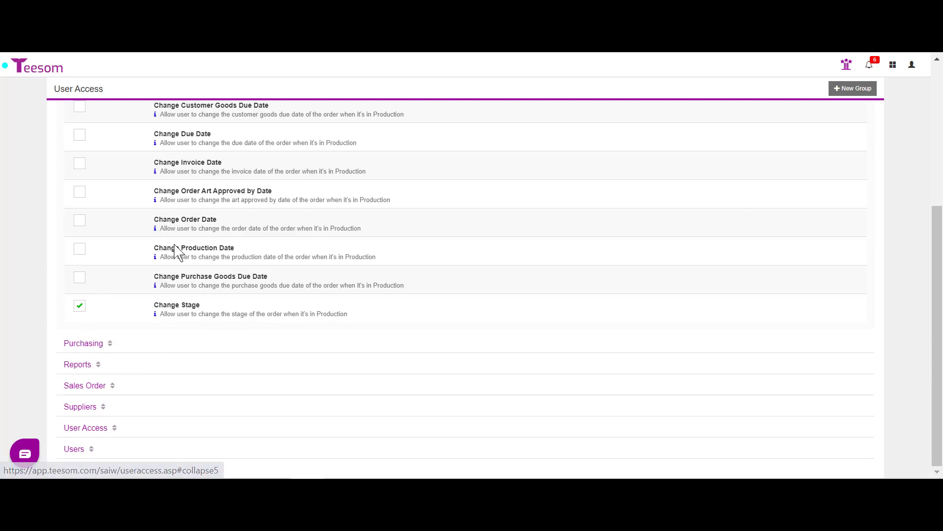
scroll(169, 248, up, 5)
click(90, 275)
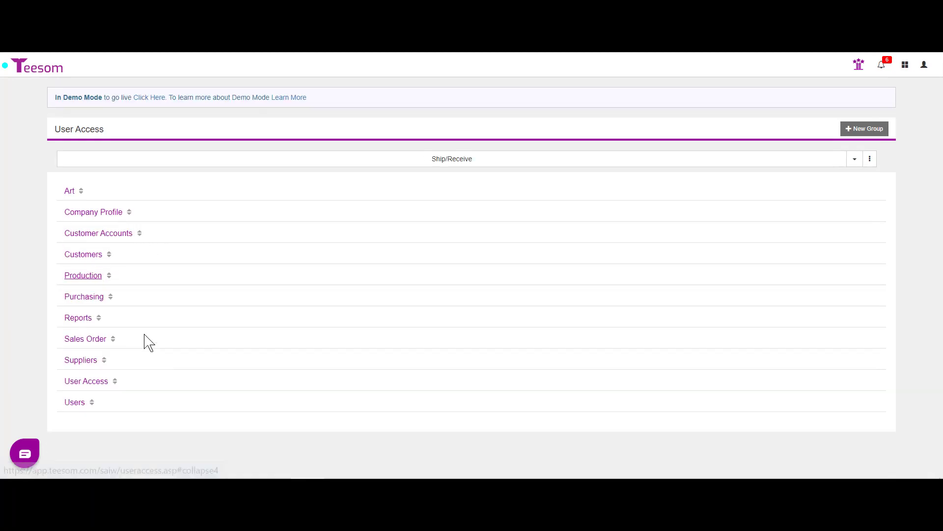
Step: Revoke all five Purchasing permissions and confirm every Reports permission is off
click(83, 297)
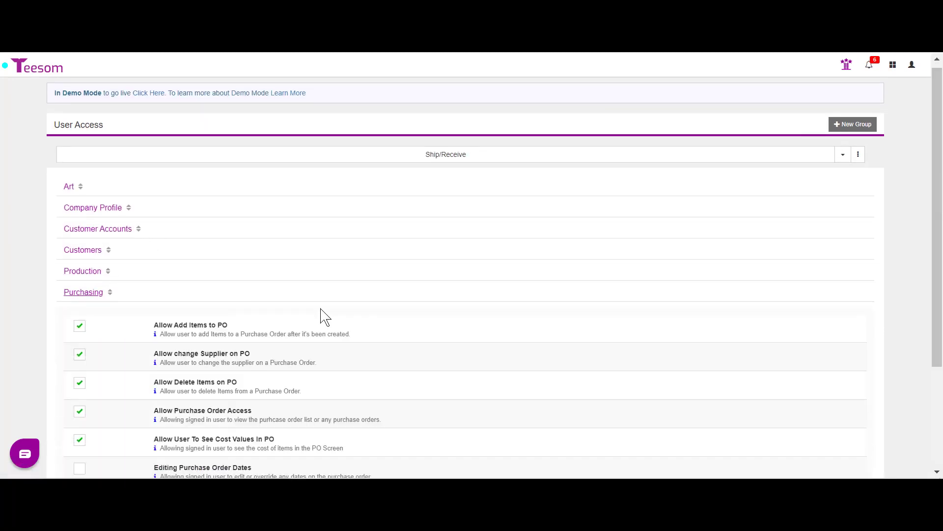
scroll(326, 305, down, 3)
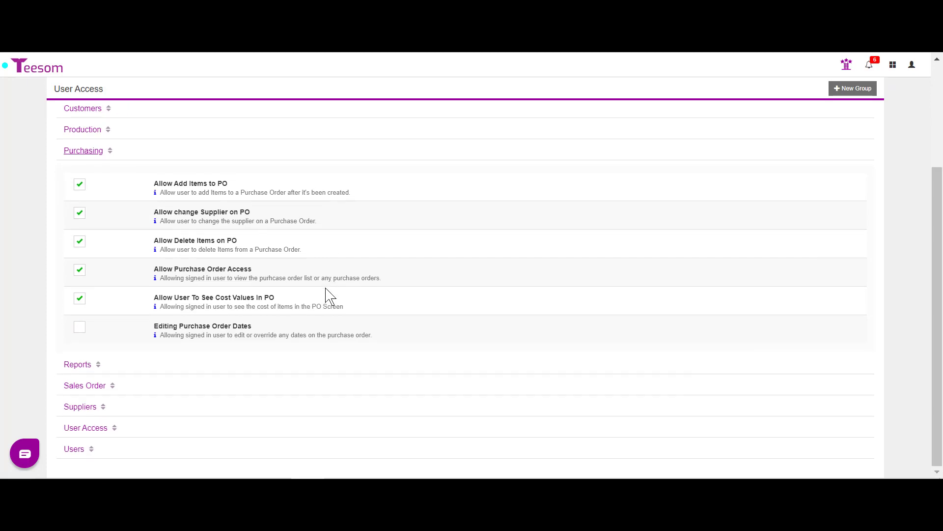
click(79, 185)
click(80, 213)
click(80, 242)
click(80, 270)
click(80, 299)
click(90, 151)
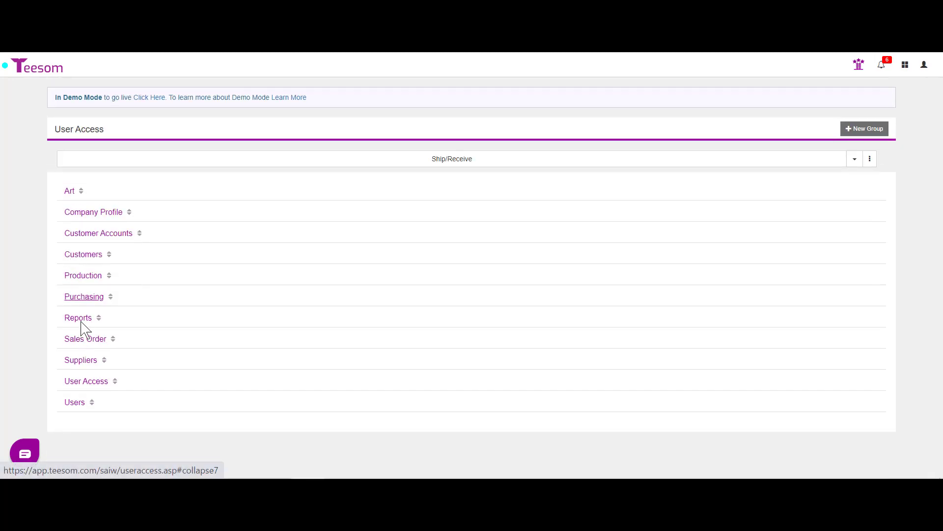
click(82, 322)
scroll(187, 316, down, 3)
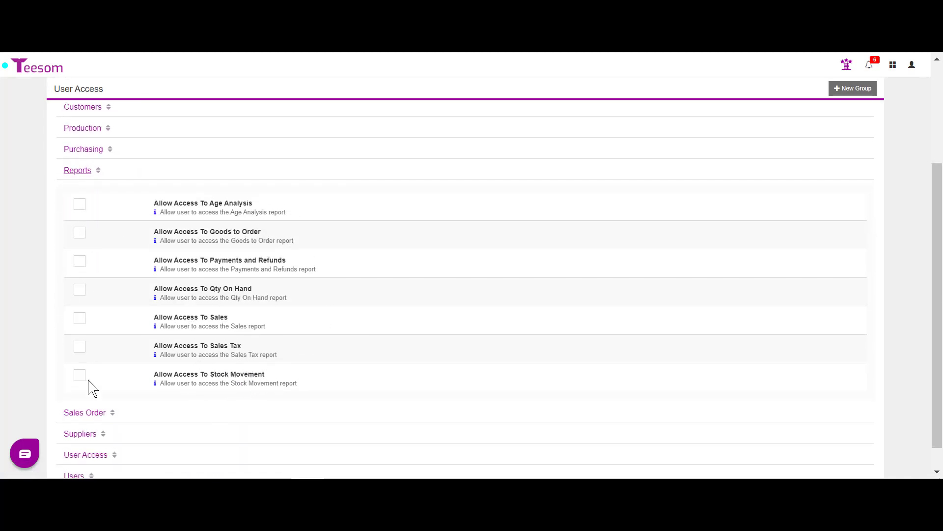
click(78, 171)
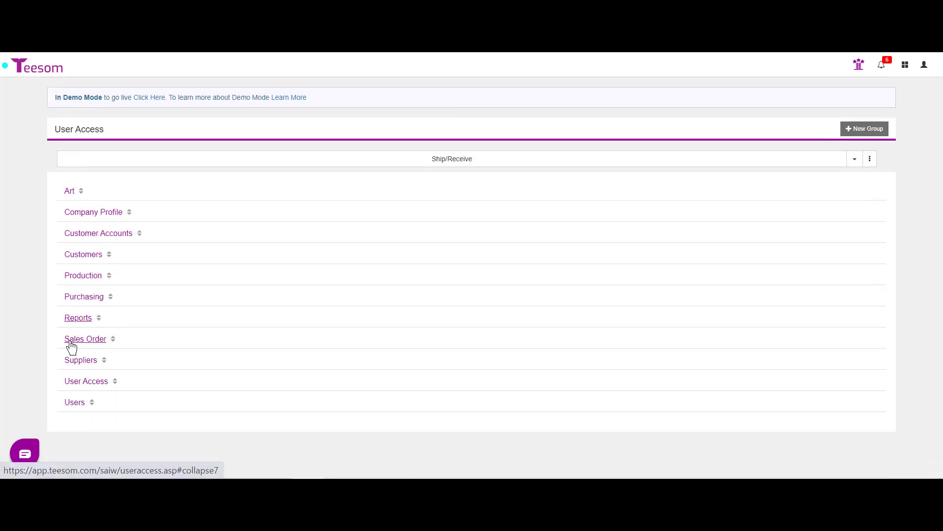
Step: Revoke all seven Sales Order permissions, from Change Sales Rep to View Cost and Profits
click(71, 343)
scroll(204, 318, down, 3)
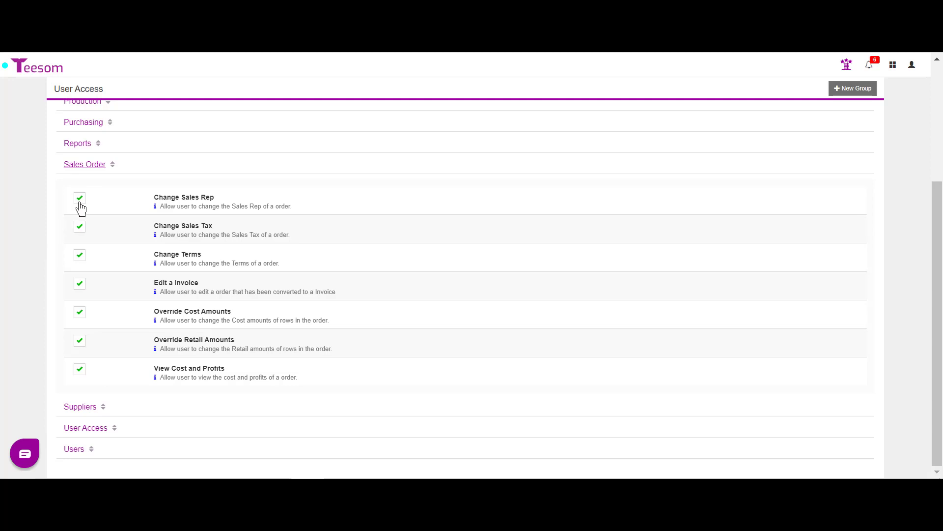
click(79, 198)
click(80, 227)
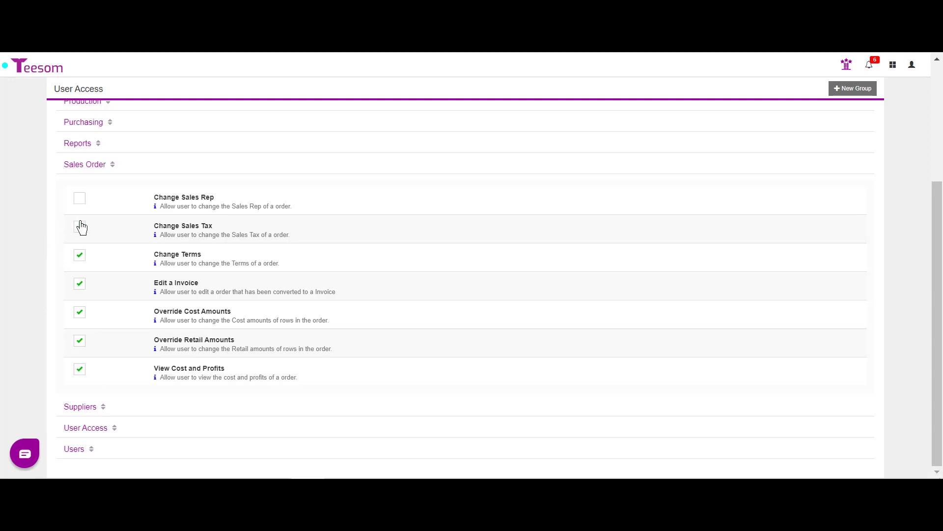
click(80, 256)
click(80, 284)
click(81, 313)
click(80, 341)
click(79, 369)
click(88, 172)
click(85, 361)
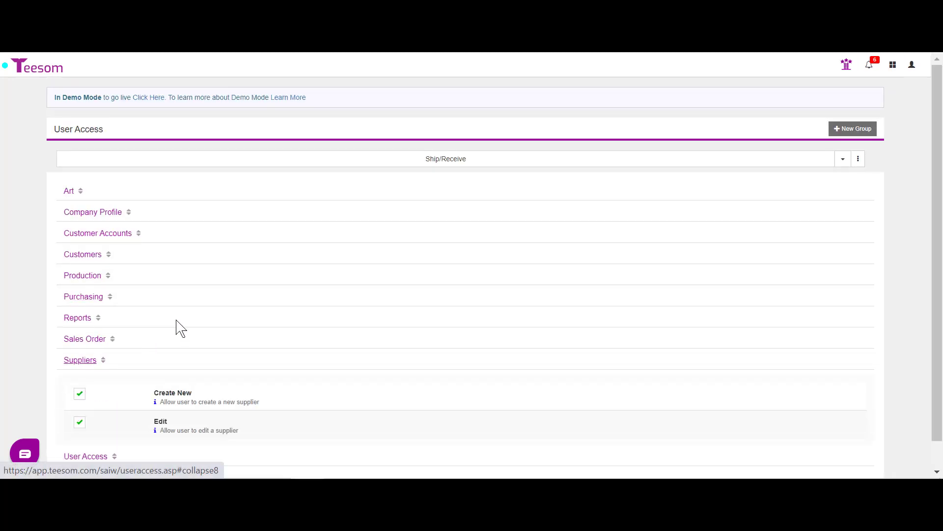
Step: Revoke the Suppliers Create New and Edit permissions
scroll(241, 395, down, 1)
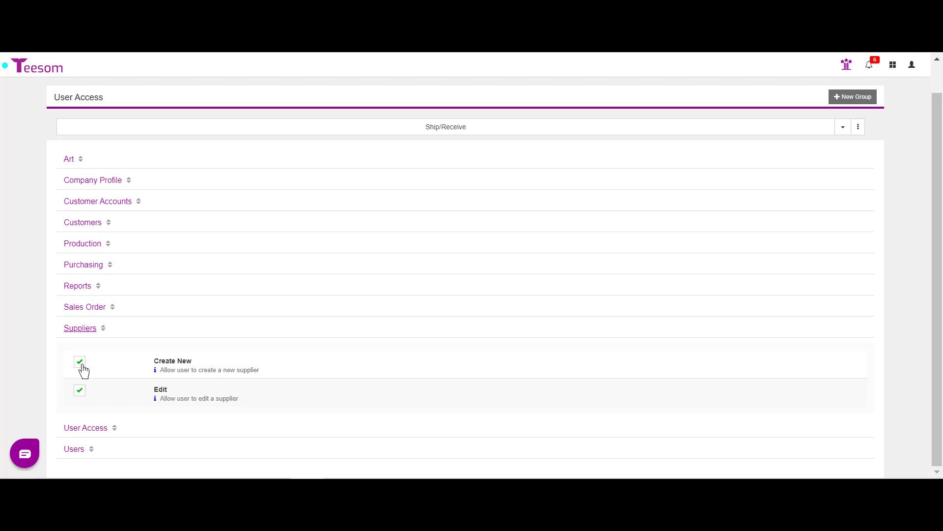
click(82, 365)
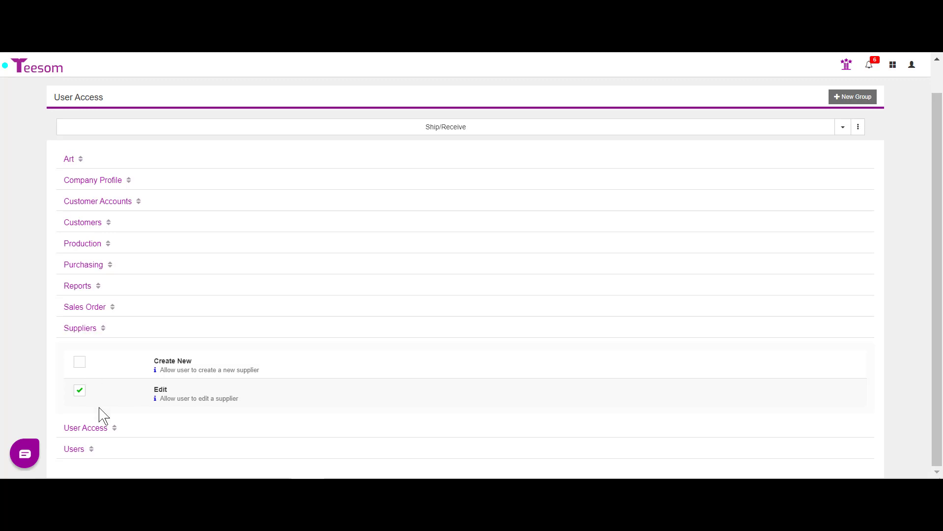
click(81, 389)
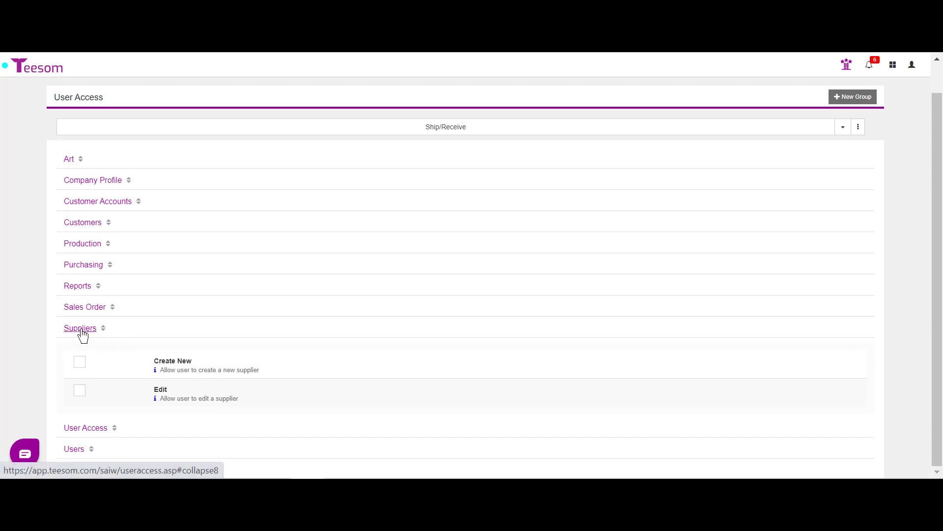
click(81, 331)
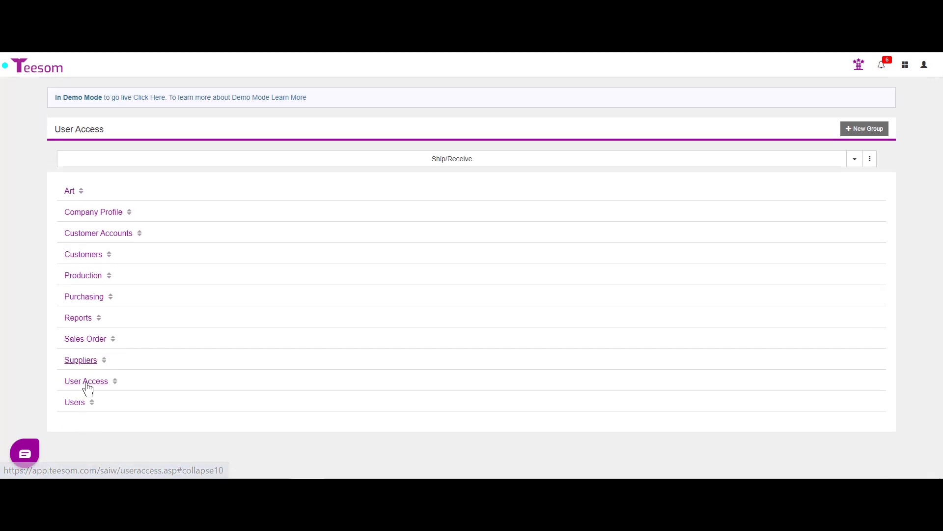
Step: Revoke User Access page access and Editing User Access Group, then expand Users permissions
click(86, 381)
scroll(80, 319, down, 3)
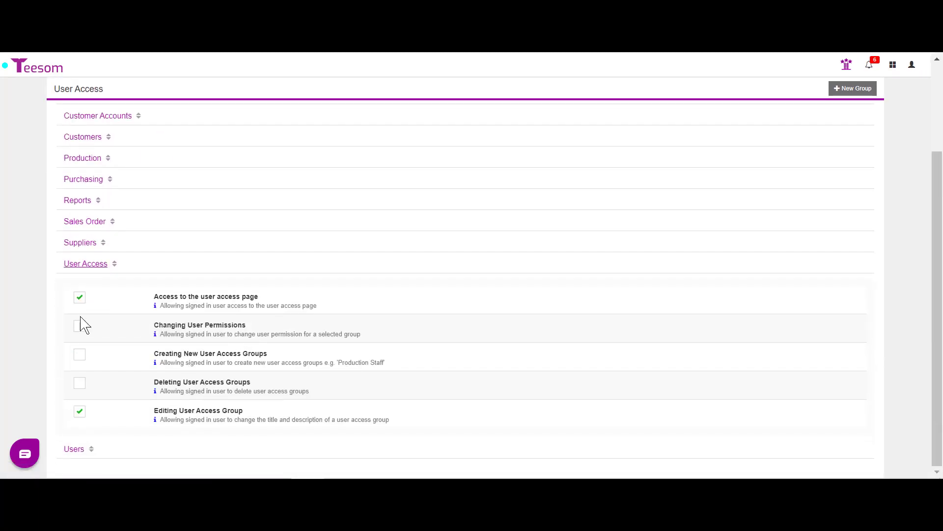
click(80, 298)
click(79, 412)
click(74, 448)
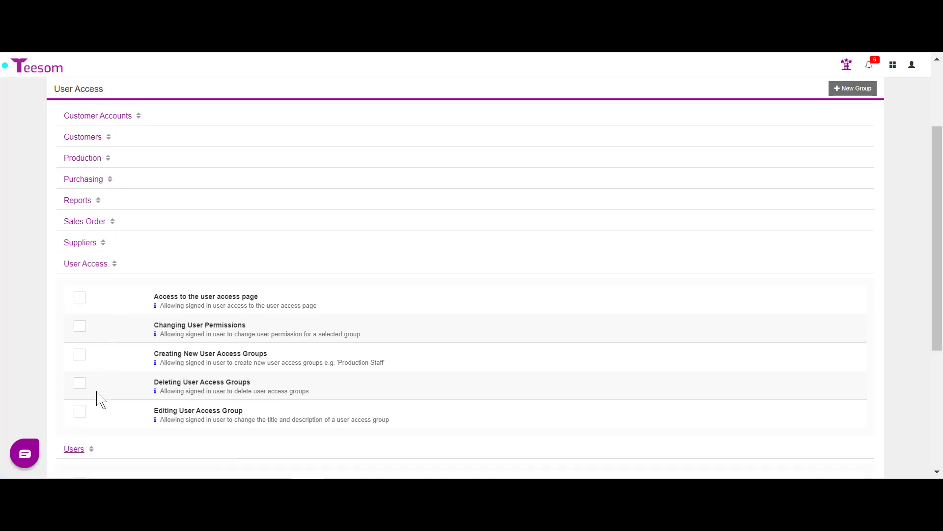
click(77, 265)
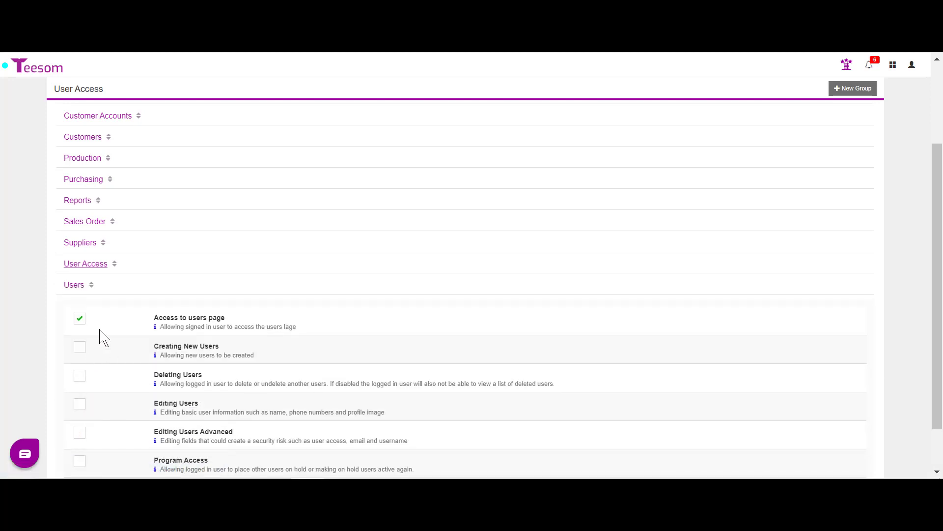
Step: Uncheck 'Access to users page' for the Ship/Receive group and collapse the Users section
scroll(103, 338, down, 1)
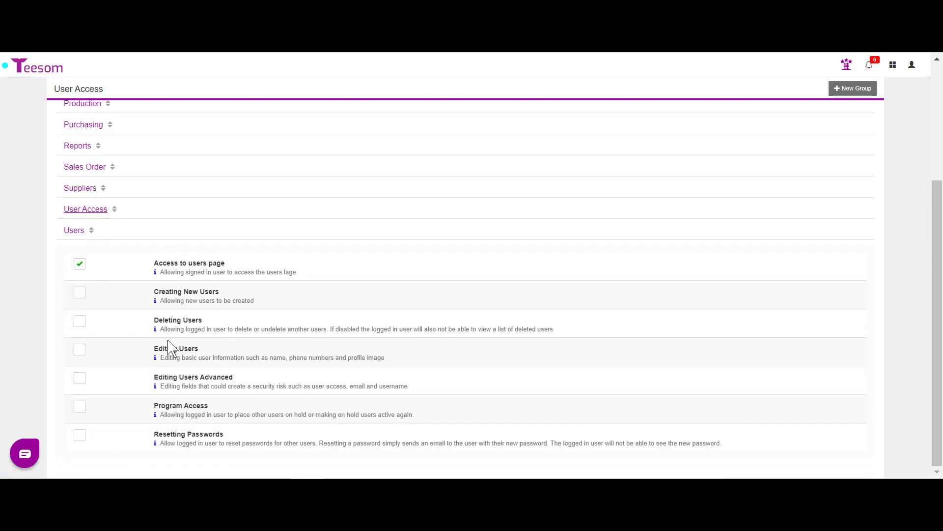
click(79, 265)
scroll(675, 329, up, 2)
scroll(641, 345, up, 2)
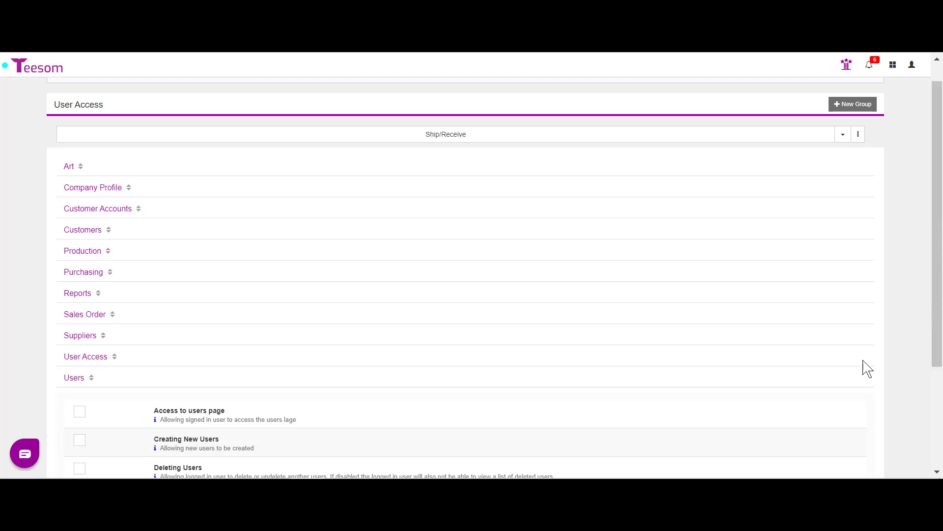
click(73, 377)
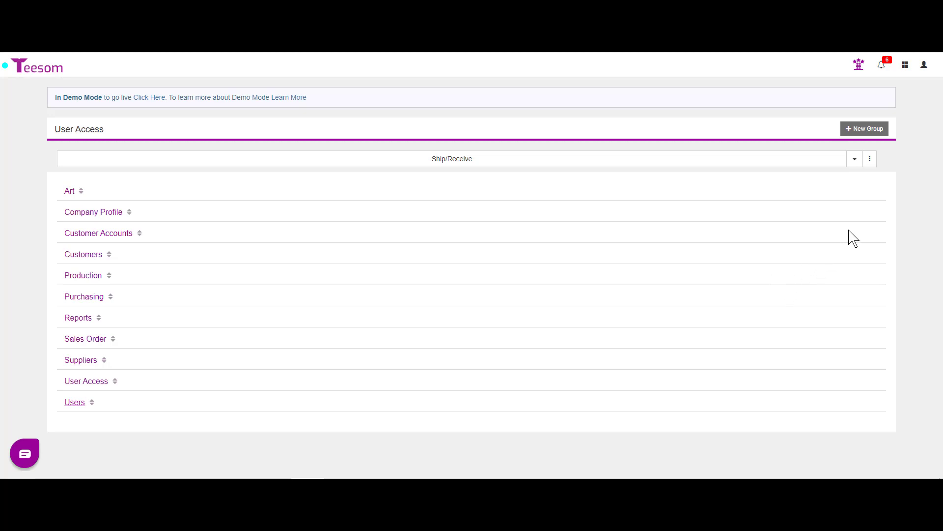
Step: Go to Users > User List from the navigation panel and start a New User
click(905, 66)
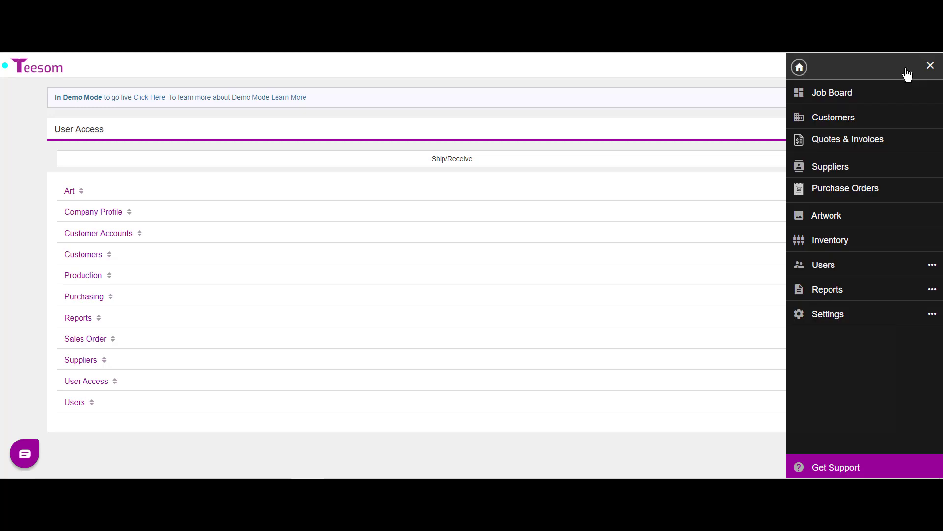
click(862, 266)
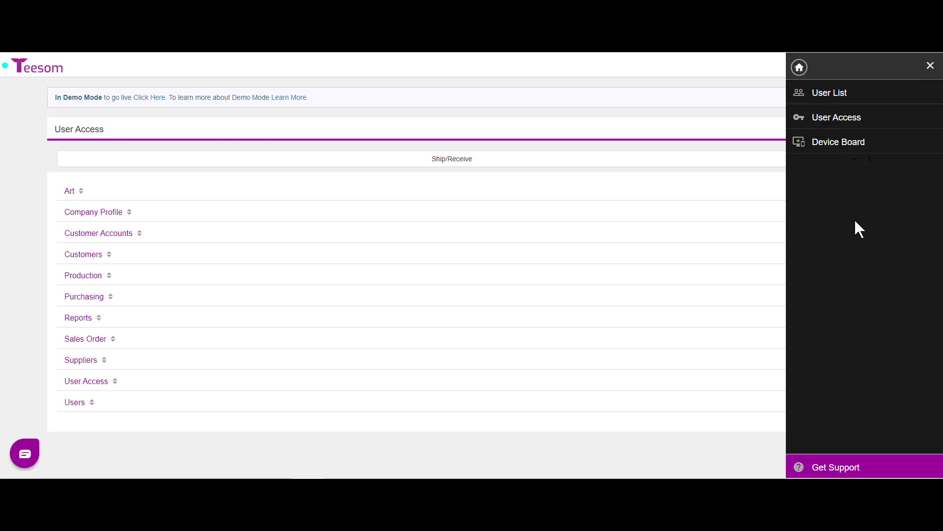
click(844, 97)
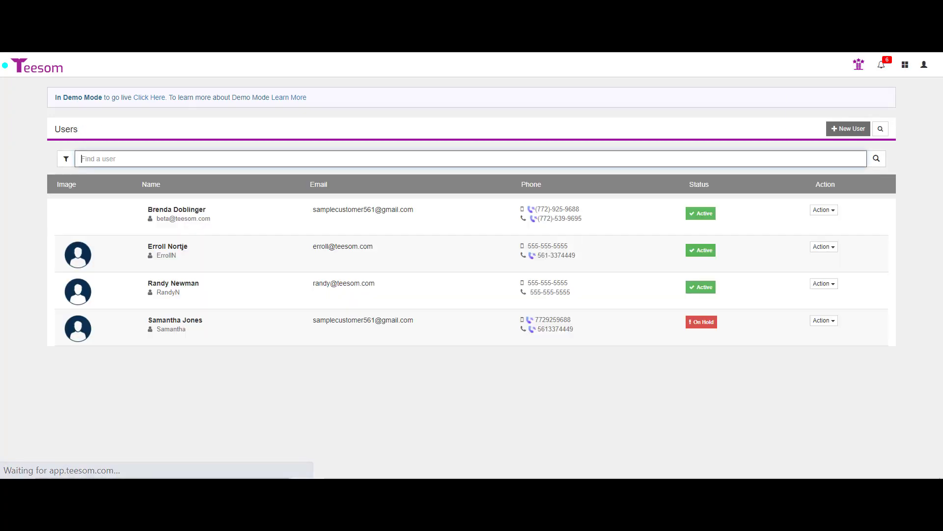
mouse_move(307, 484)
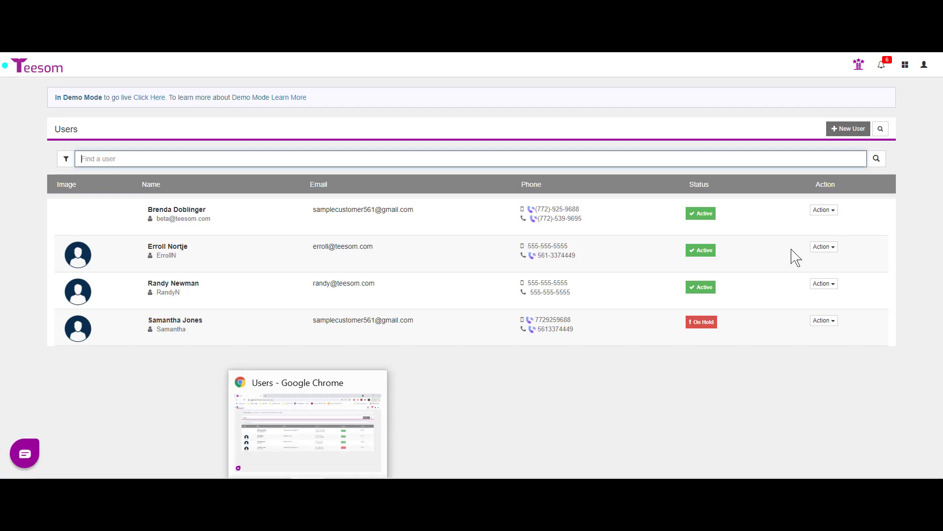
click(848, 129)
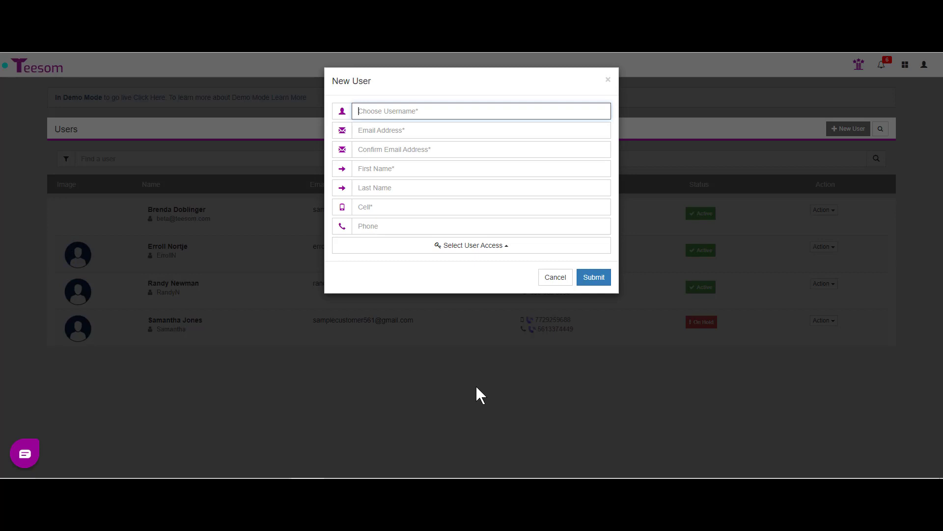
Step: Enter the new user's username and e-mail address, then confirm the e-mail
text(nancys)
click(406, 135)
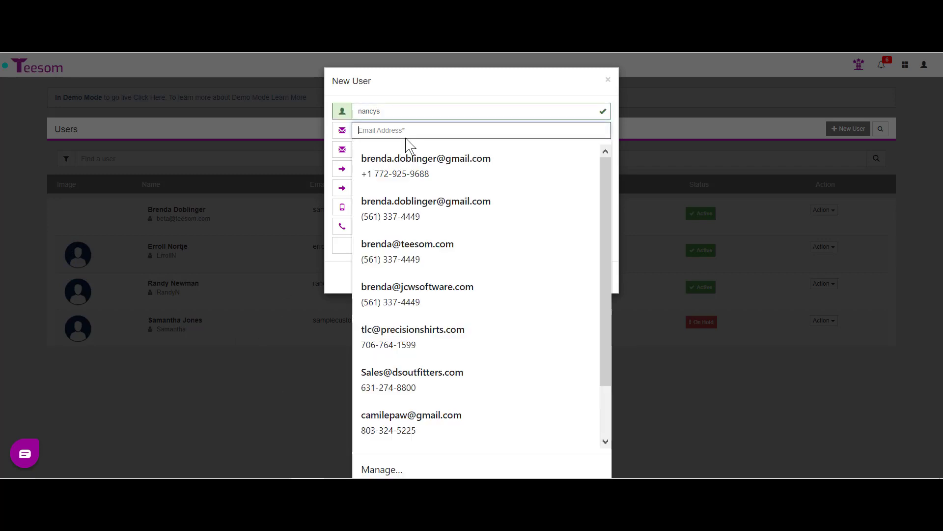
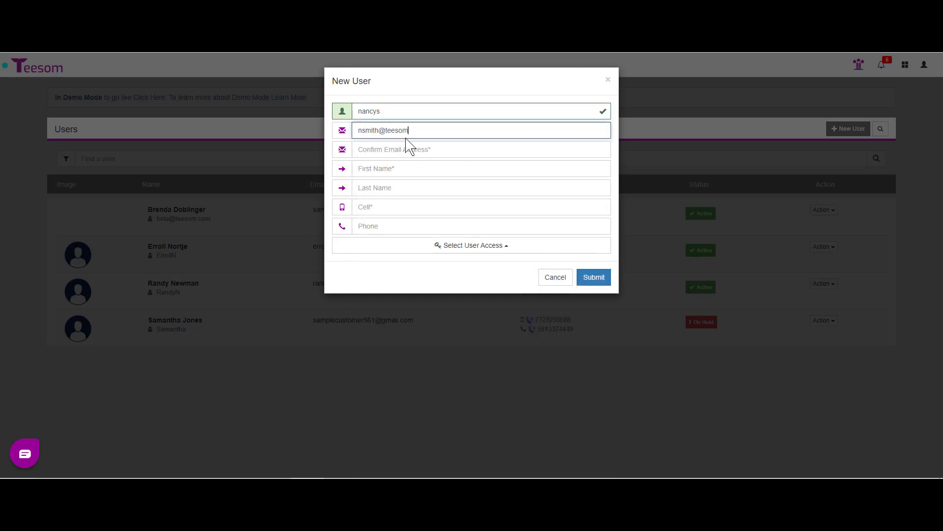
key(Tab)
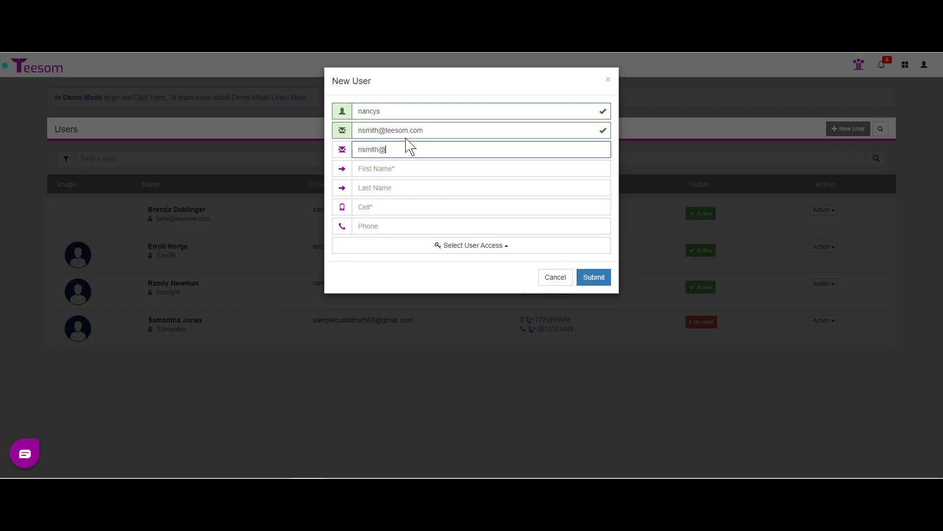
Step: Fill in the user's first name, last name, cell number and phone number
key(Tab)
text(Nancy)
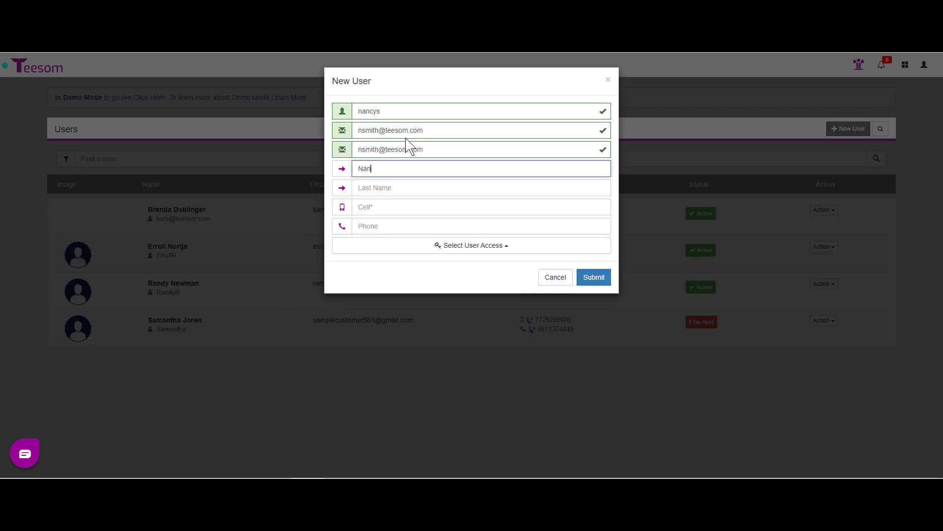
key(Tab)
text(S)
key(Tab)
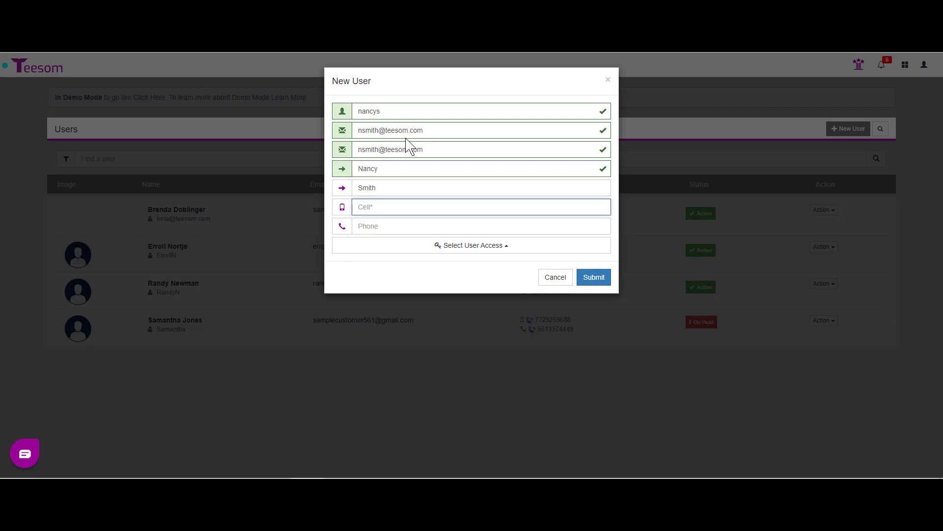
text(555-555)
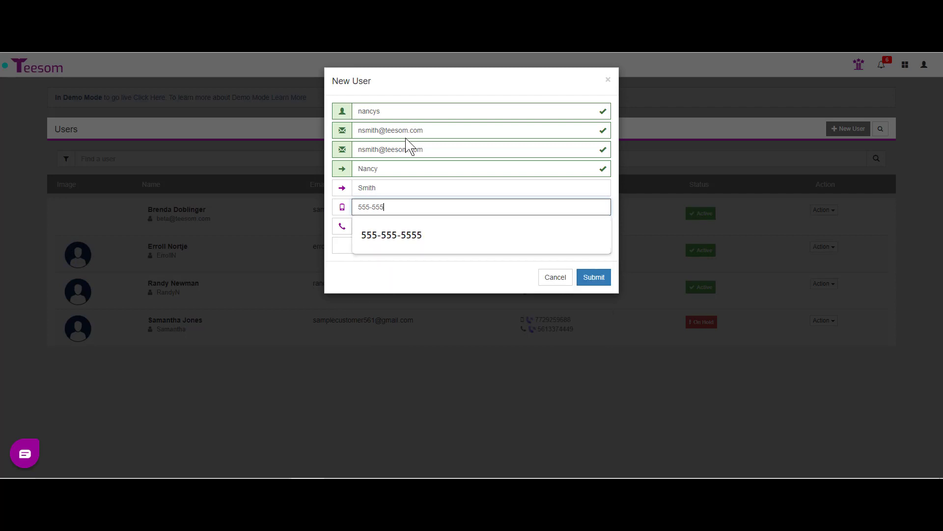
text(-5555)
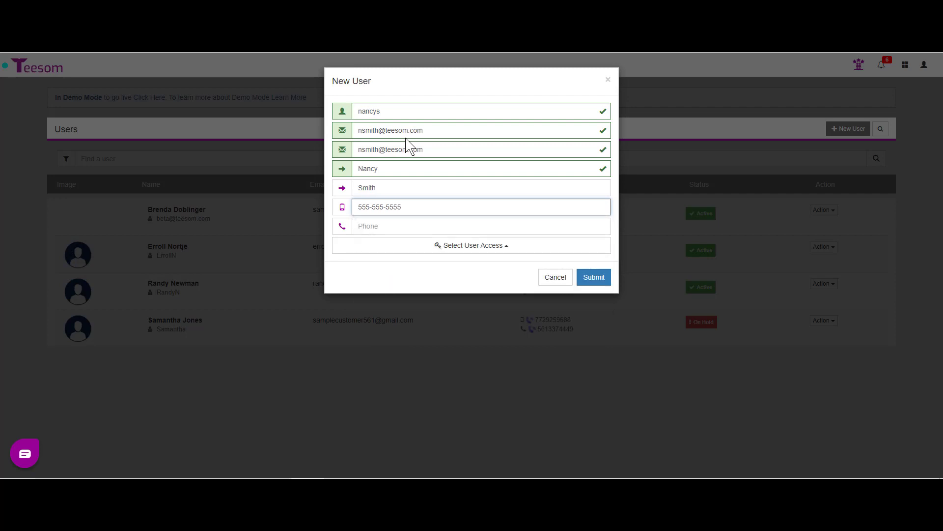
click(381, 225)
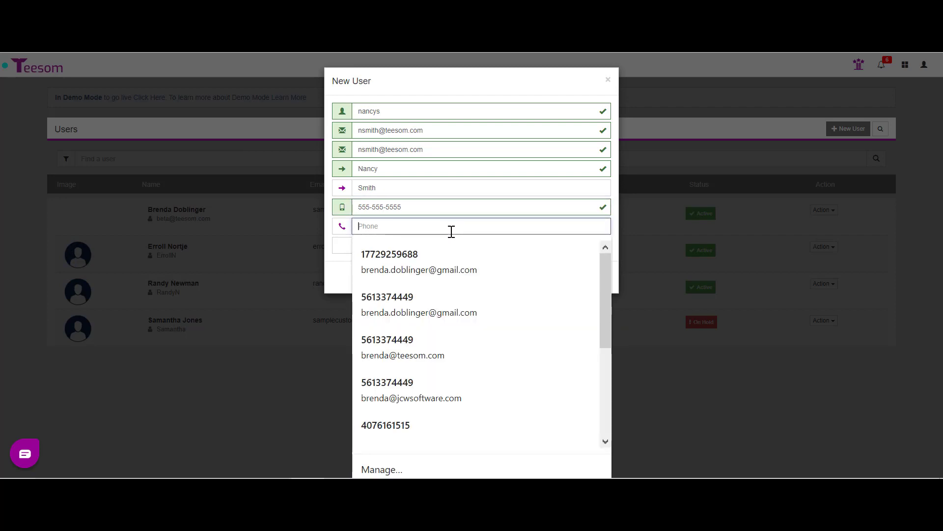
text(555)
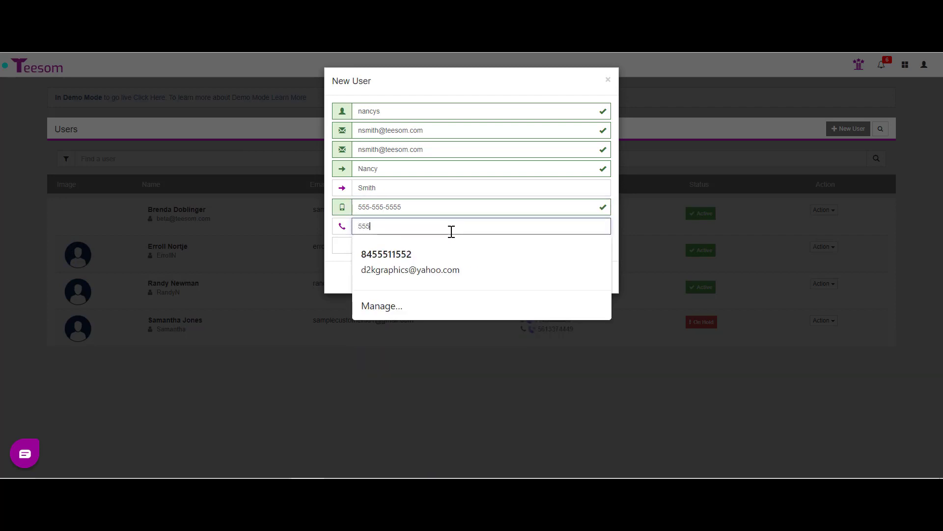
text(-555-55)
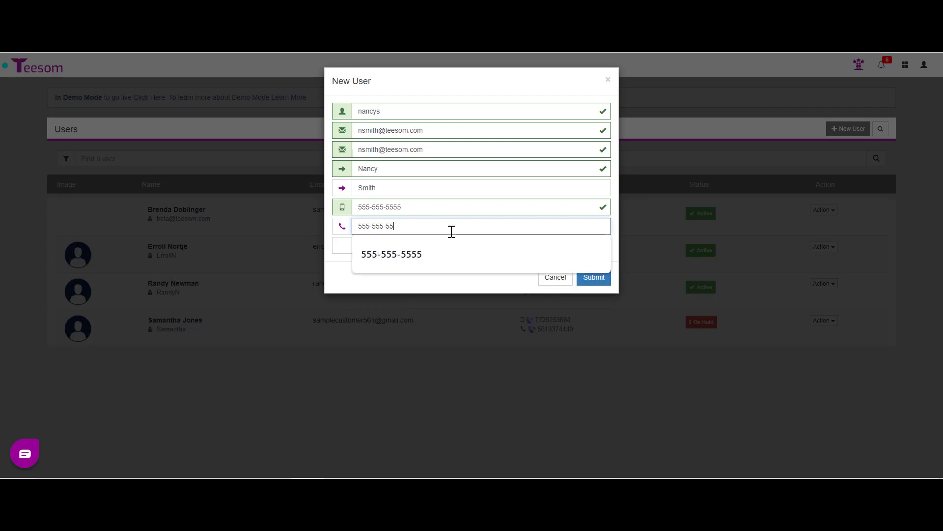
text(55)
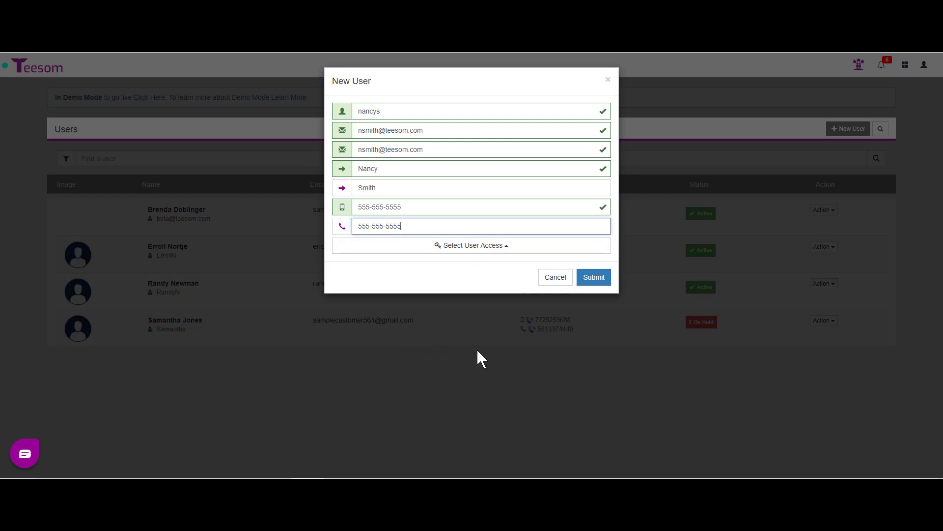
Step: Set the new user's access group to Ship/Receive and submit the account
click(487, 248)
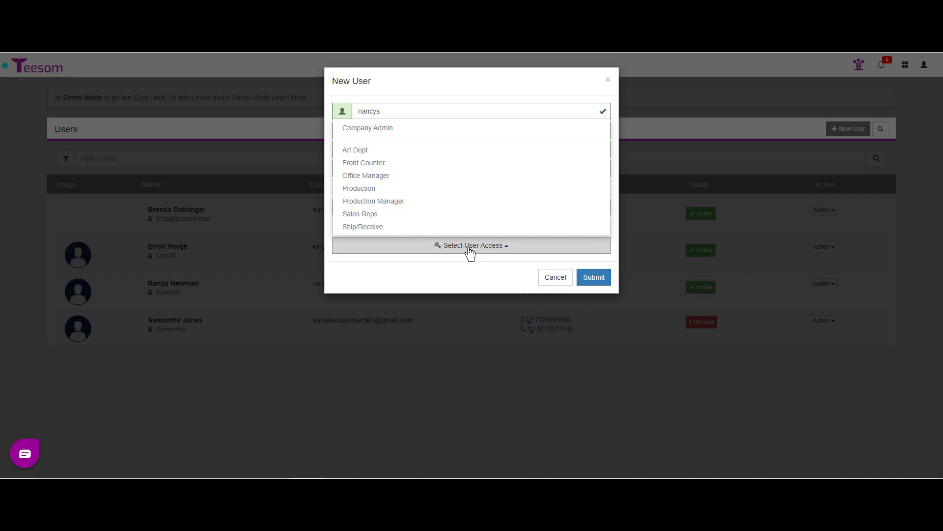
mouse_move(415, 136)
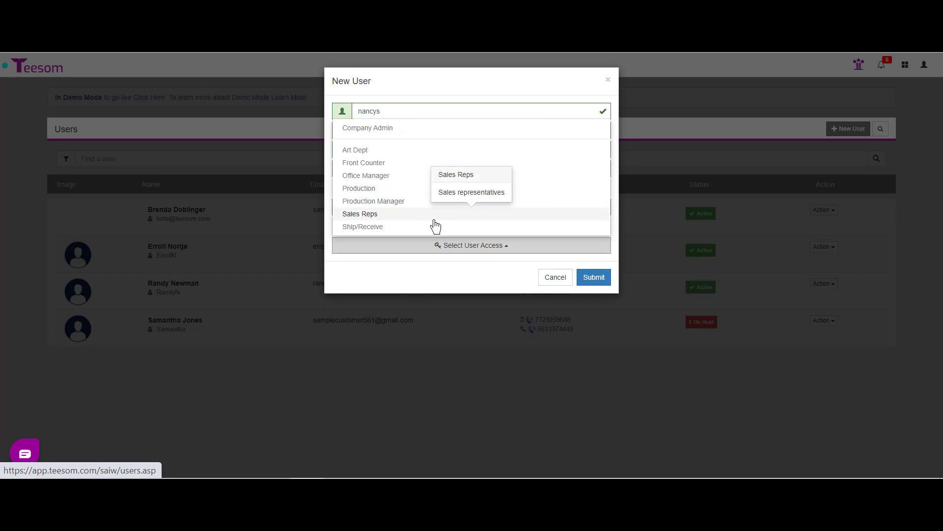
click(406, 229)
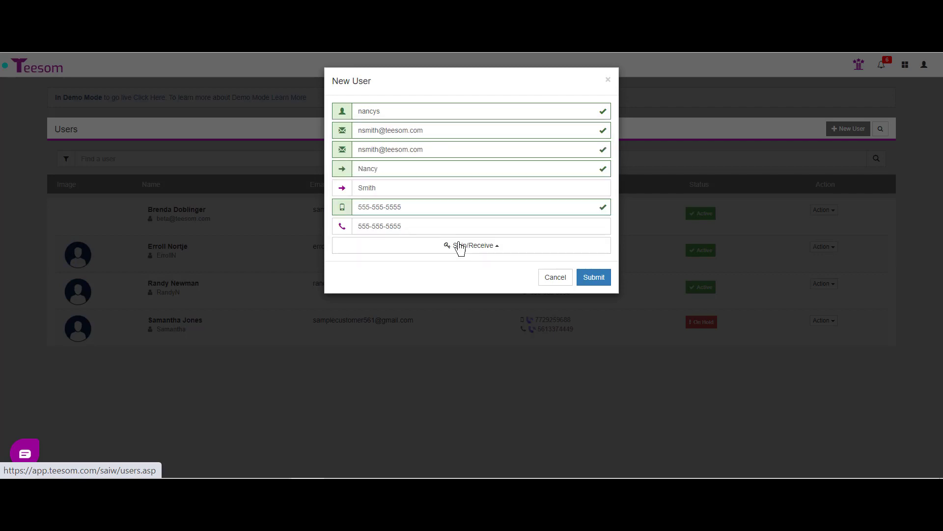
click(599, 279)
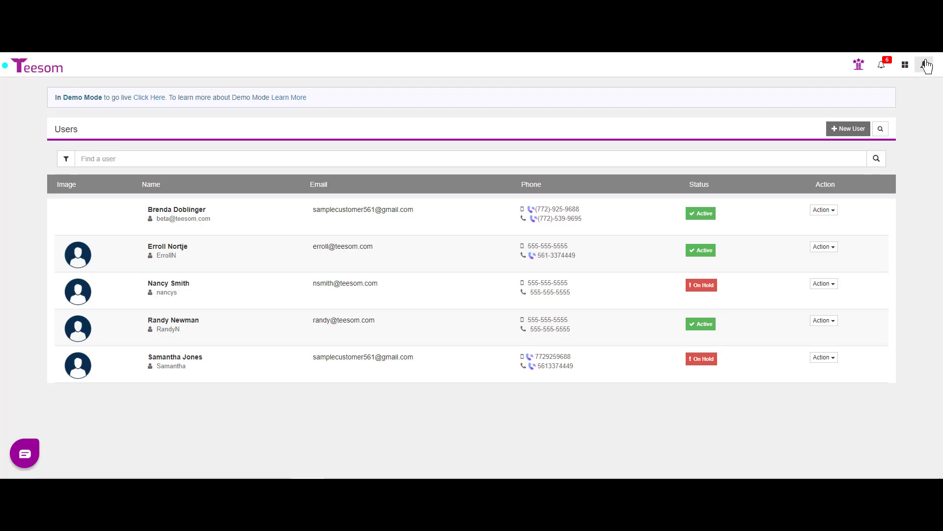
Step: With the new user listed On Hold, open the profile account menu
click(926, 64)
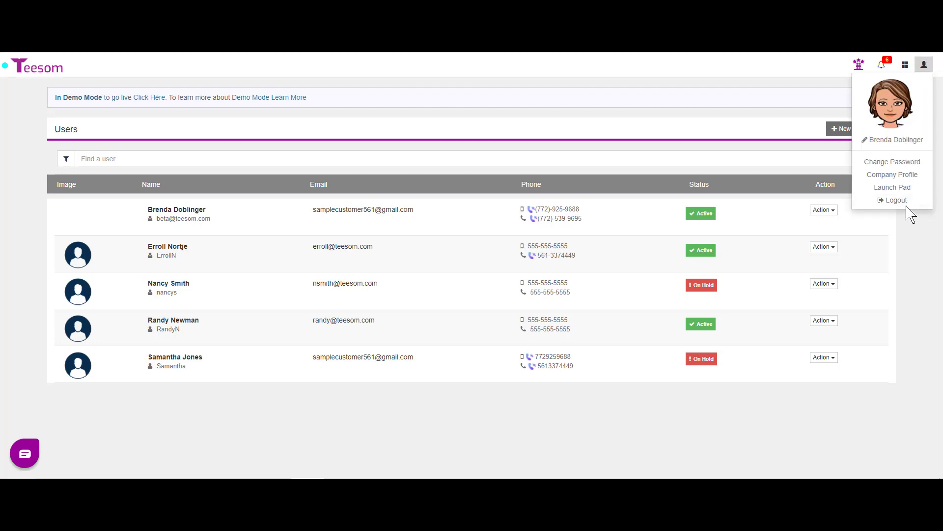
Step: View the Company Profile's Database tab and close the subscription dialog, leaving the Free package
click(915, 176)
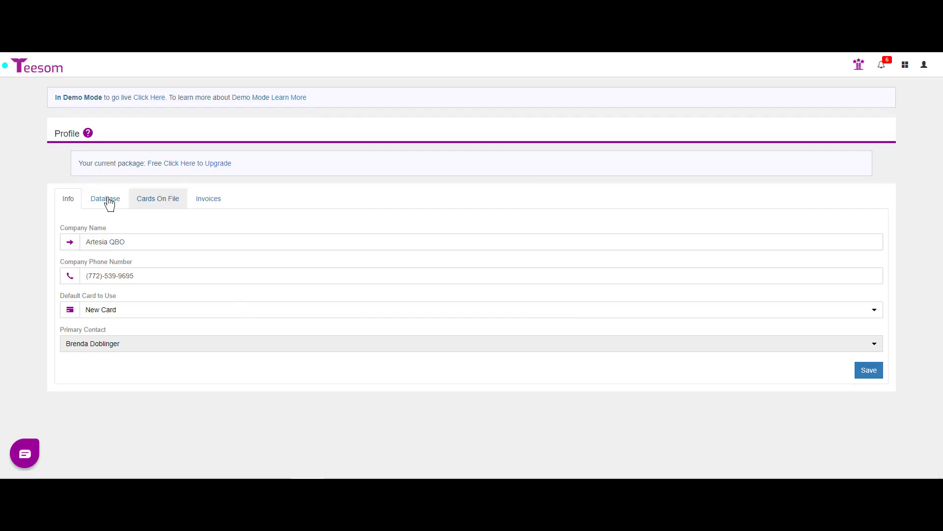
click(106, 202)
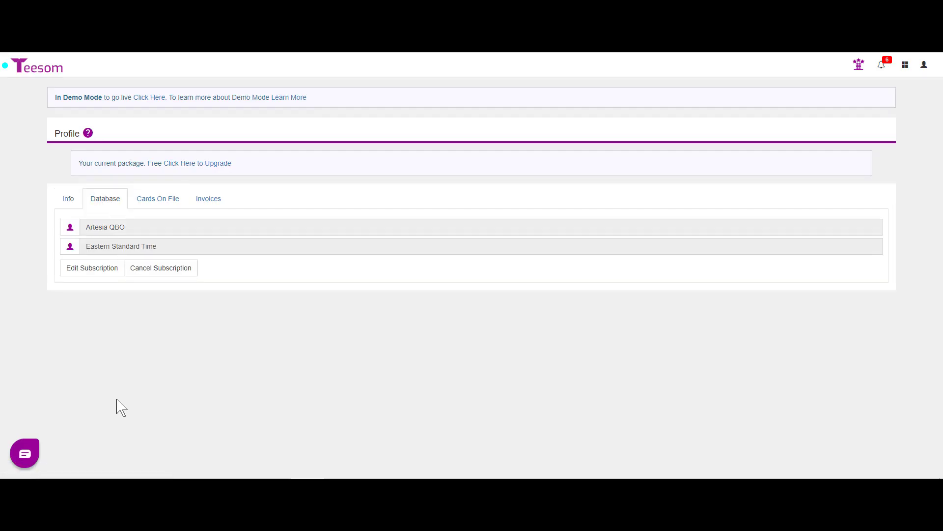
click(88, 270)
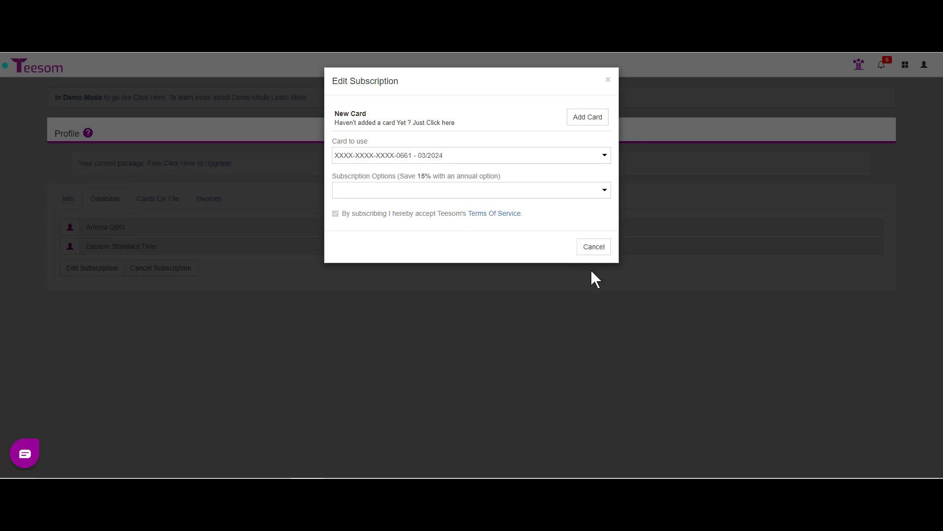
click(608, 80)
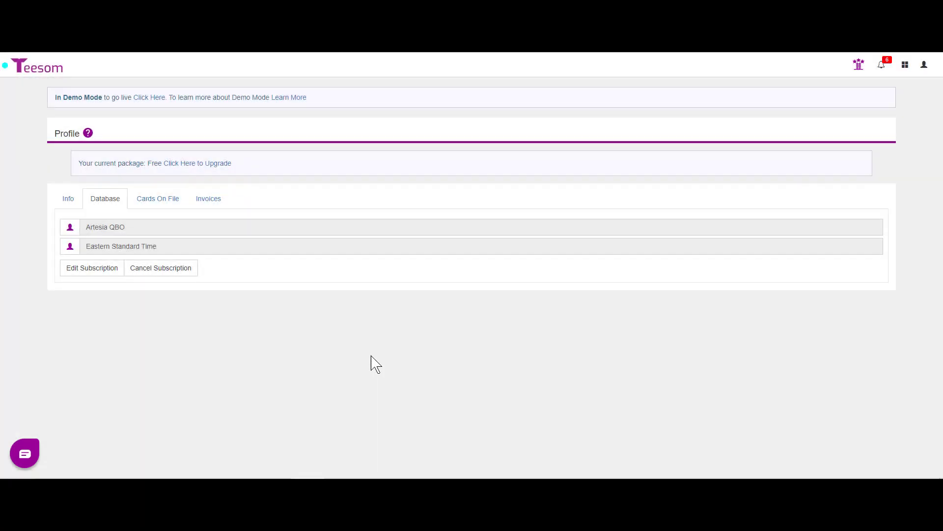